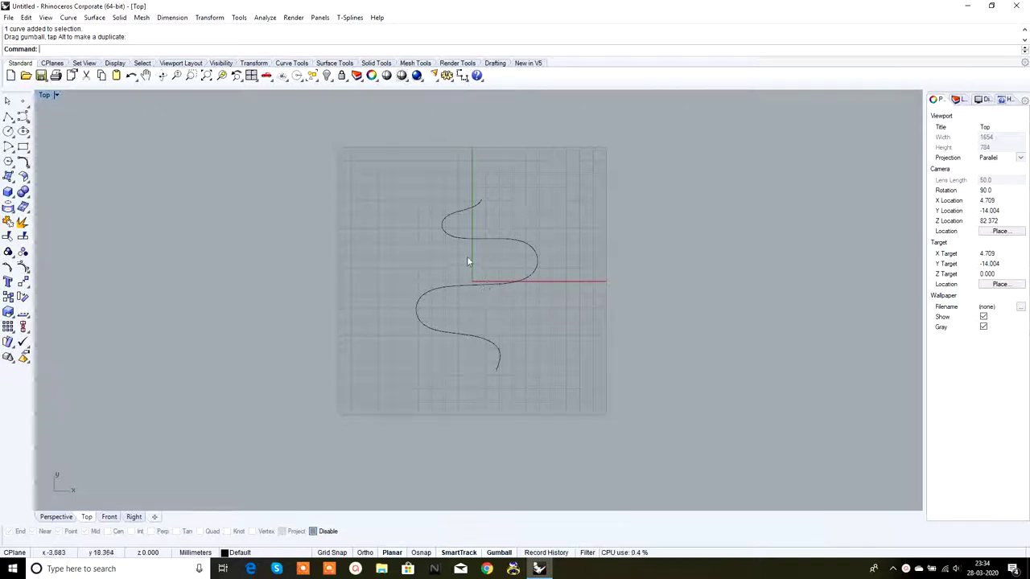
- Select the S-curve and start an offset with an initial distance of 5
scroll(466, 256, up, 2)
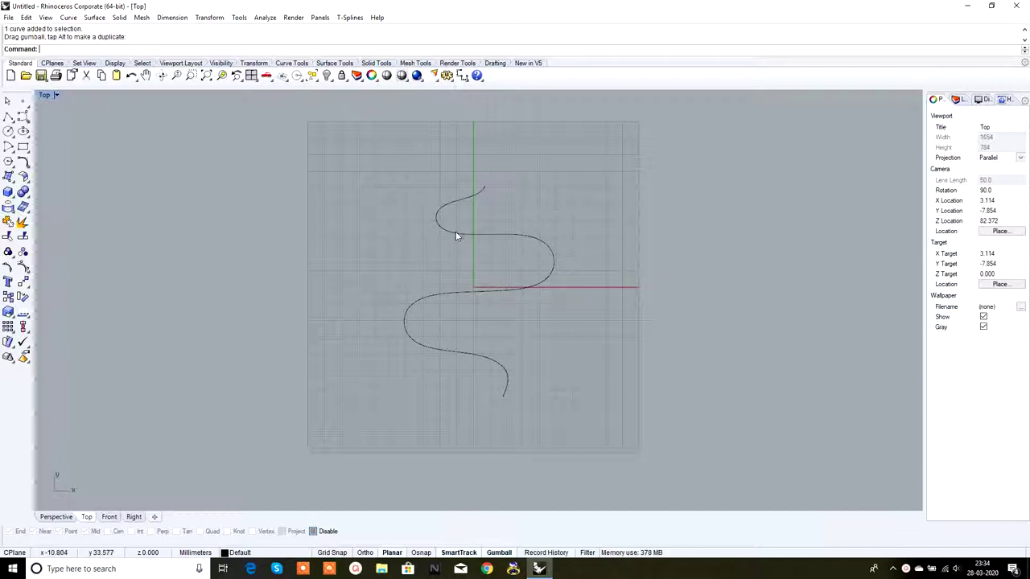
scroll(456, 235, up, 2)
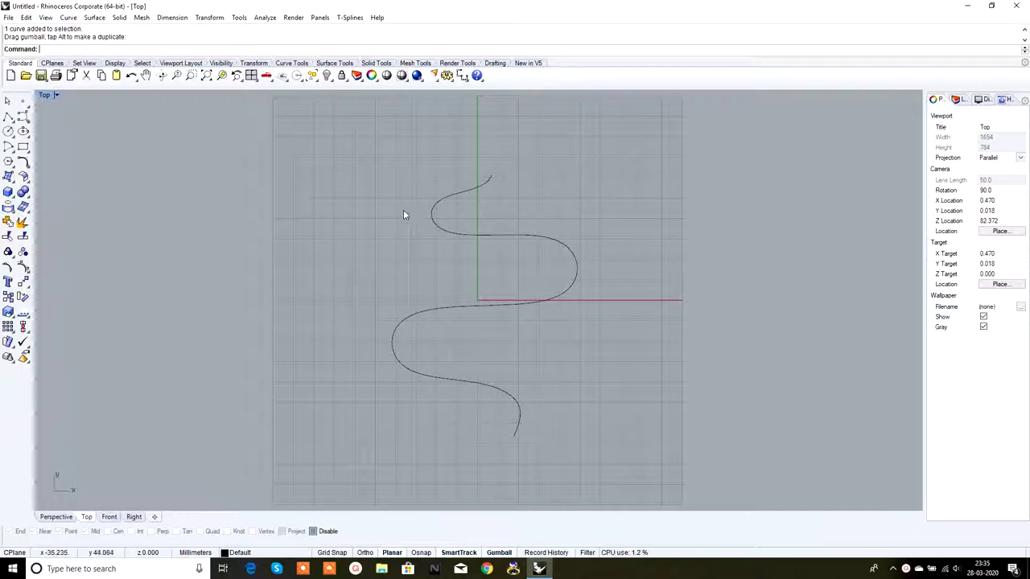
click(440, 231)
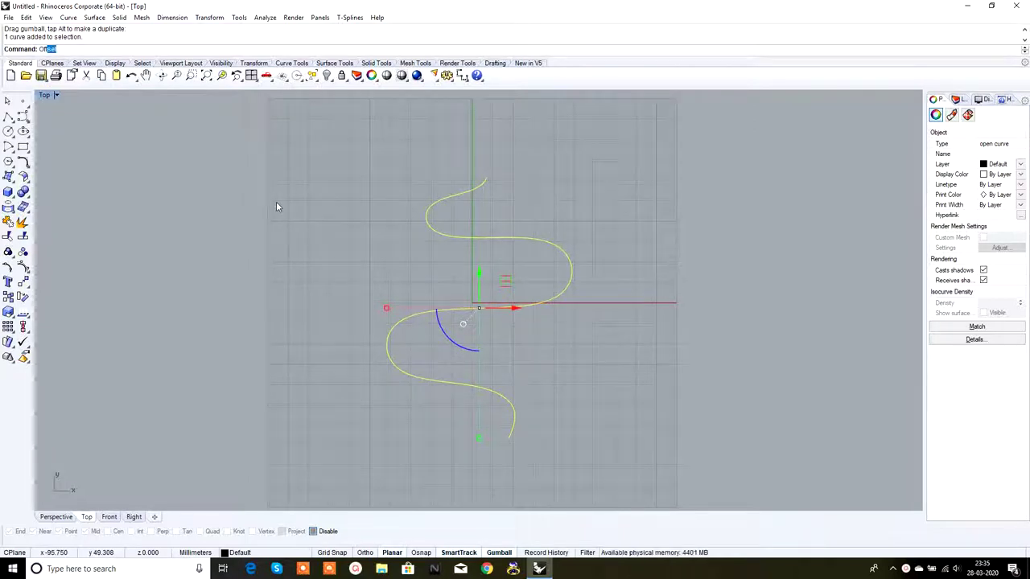
text(off)
key(Return)
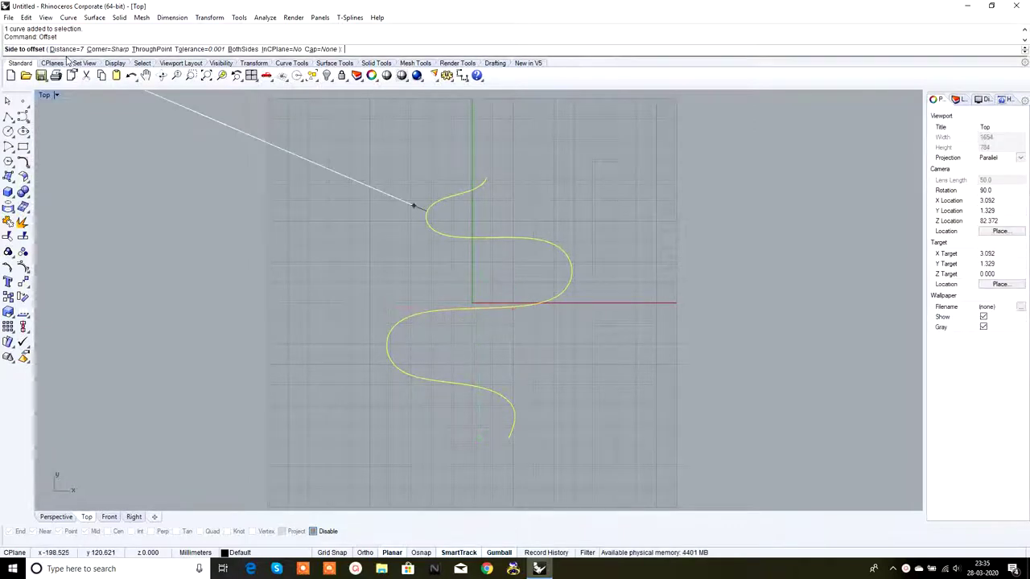
scroll(415, 193, up, 3)
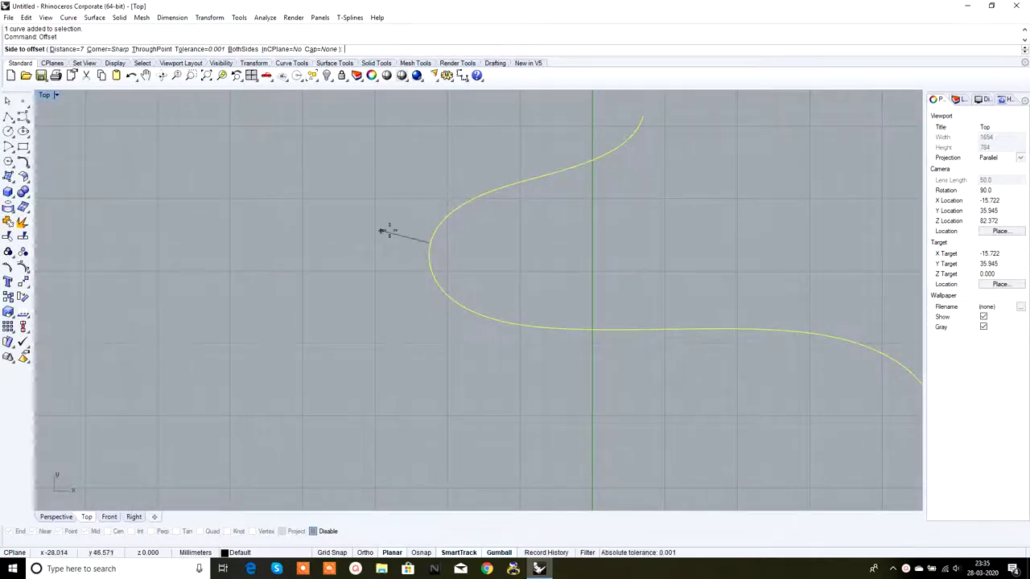
scroll(386, 266, down, 3)
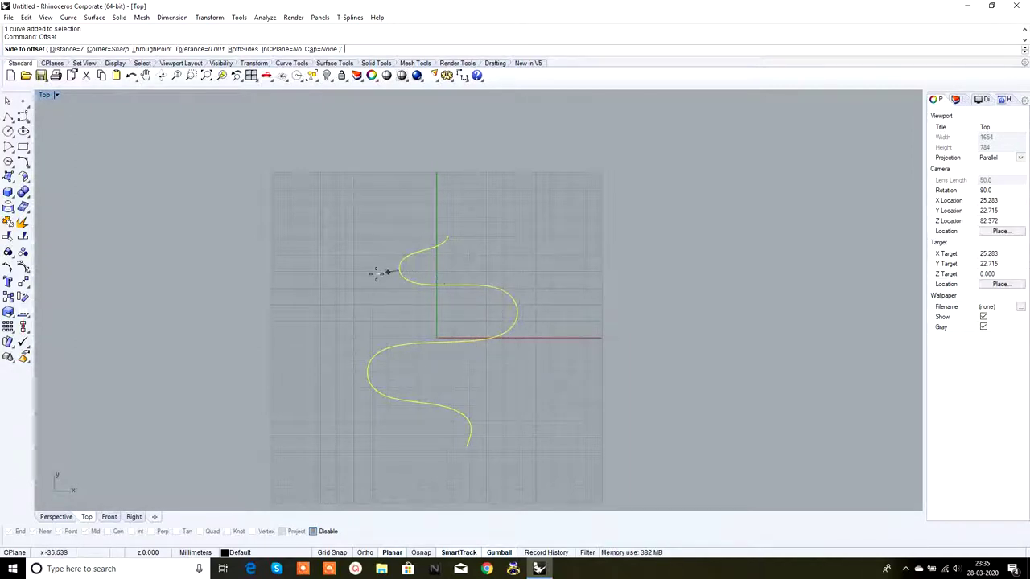
scroll(420, 274, up, 2)
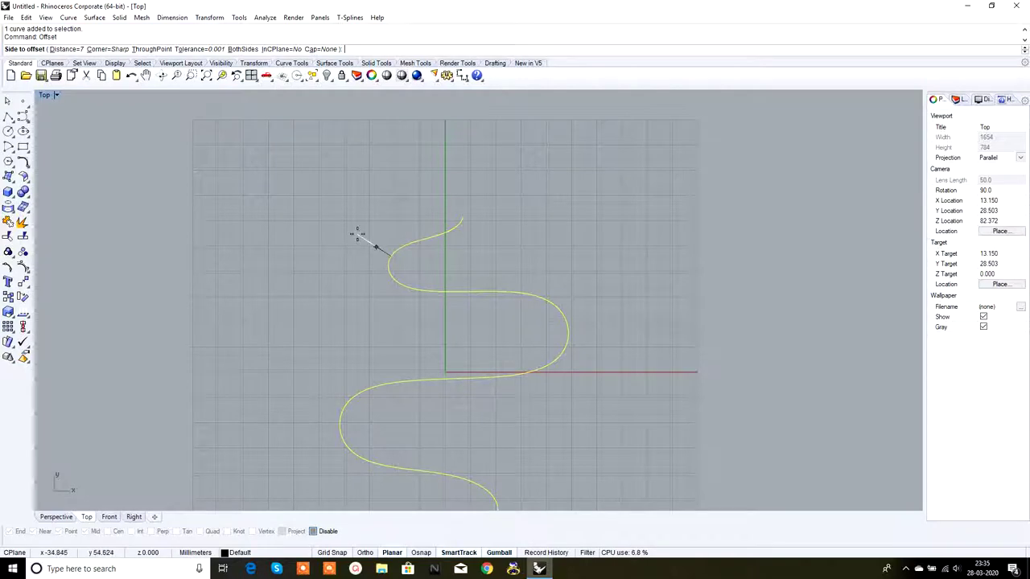
scroll(358, 233, up, 2)
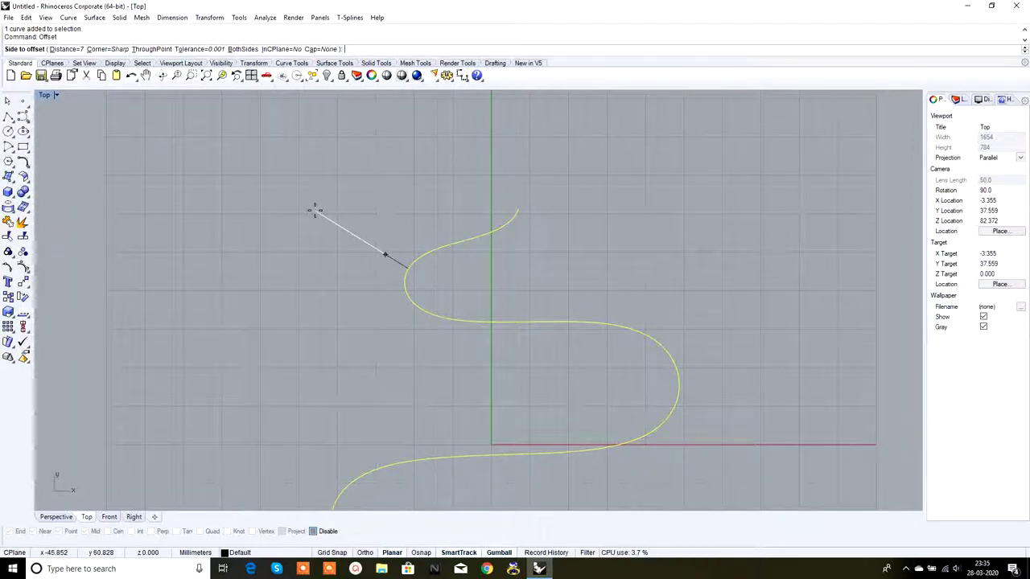
text(5)
key(Return)
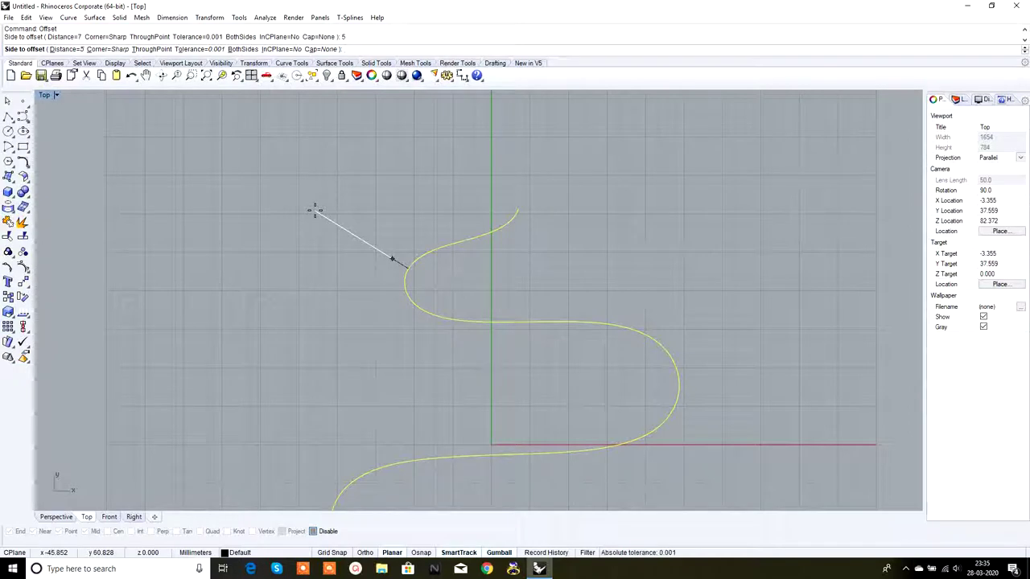
- Change the offset distance to 7 and place the copy on the curve's left side
scroll(386, 286, up, 5)
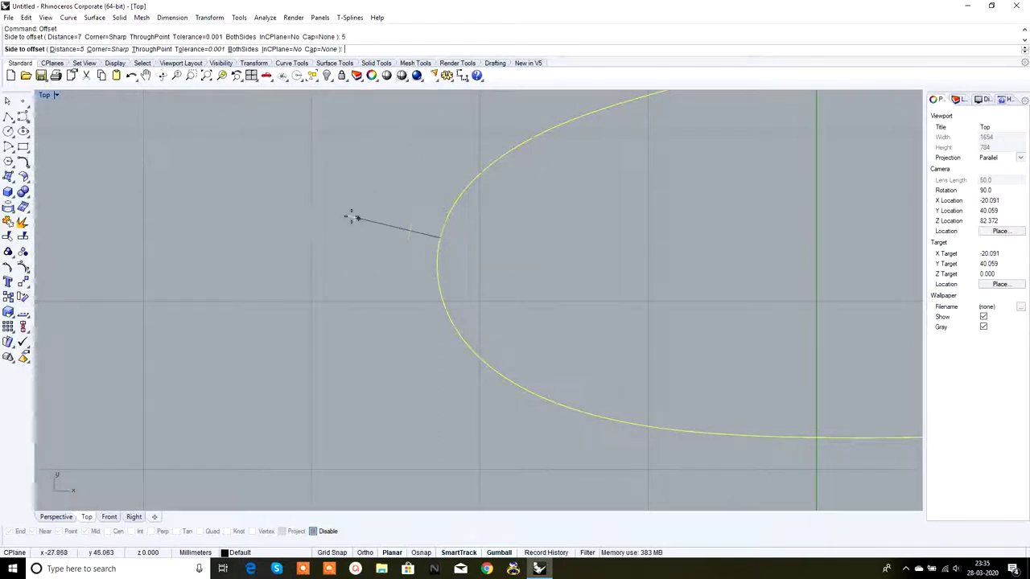
scroll(353, 218, down, 5)
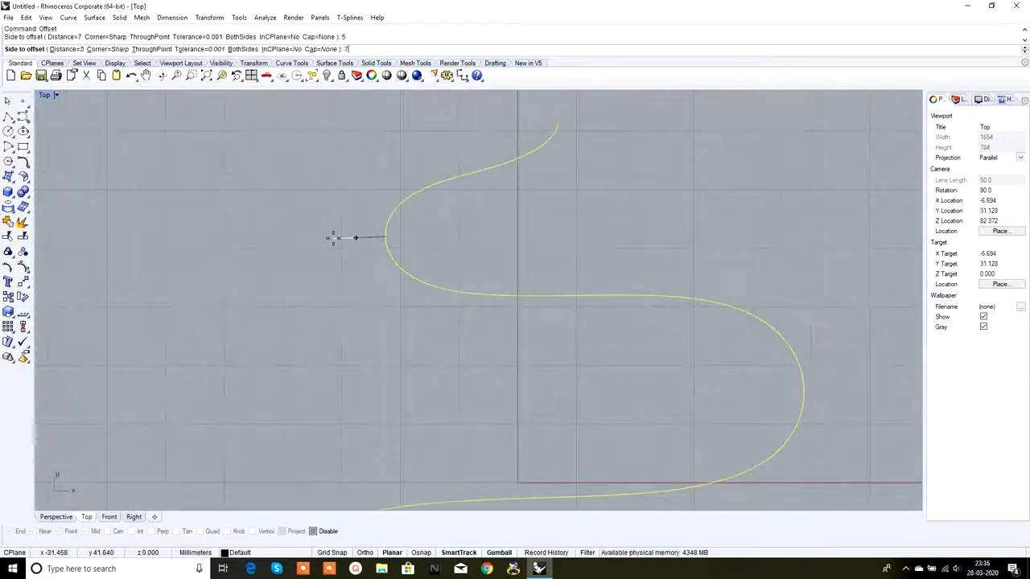
text(7)
key(Return)
scroll(333, 237, up, 2)
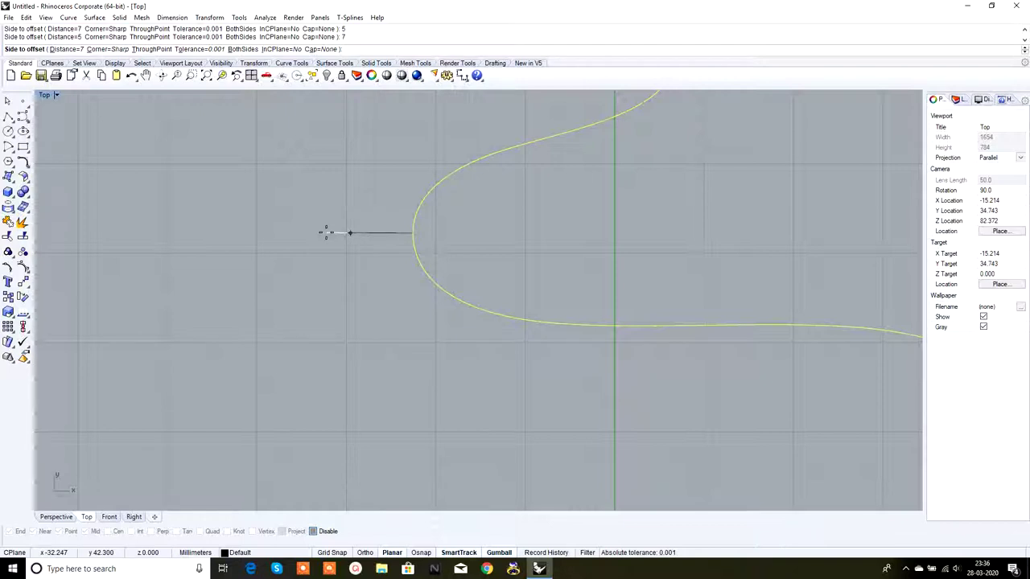
scroll(336, 202, down, 3)
scroll(339, 203, down, 2)
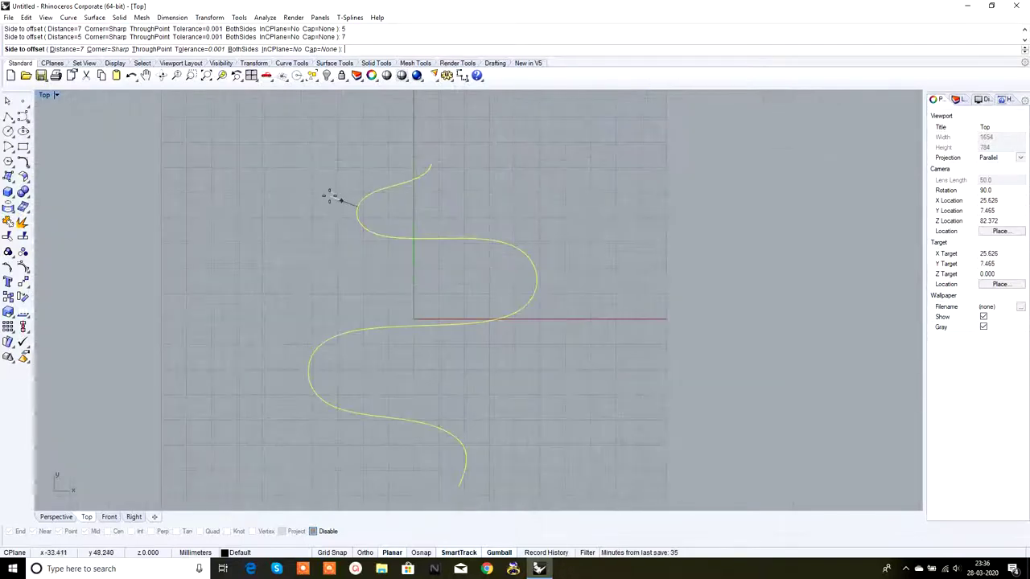
click(326, 201)
- Add an aligned dimension between the upper curve ends, reading 6.98
right_drag(437, 240, 471, 217)
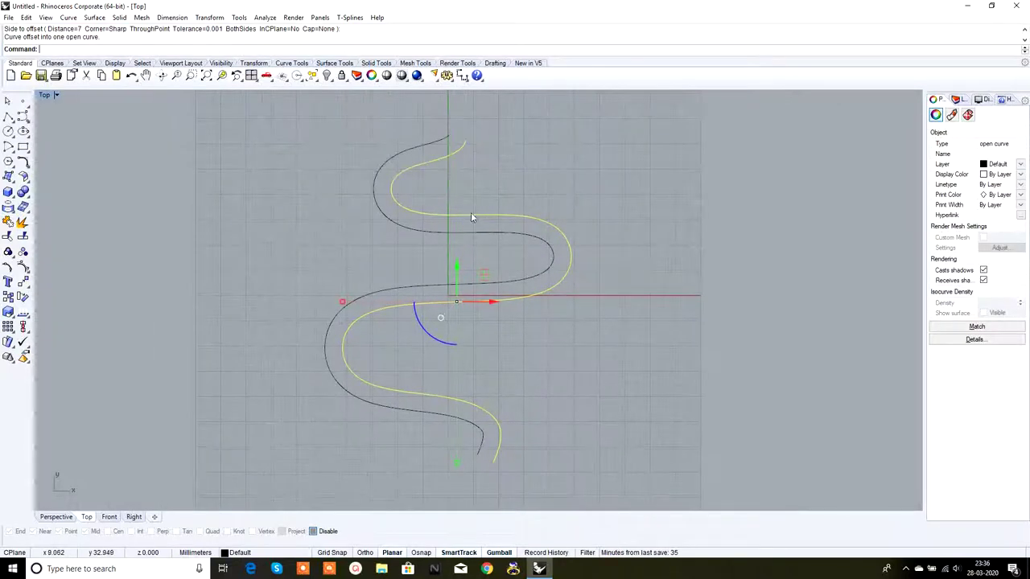
key(Escape)
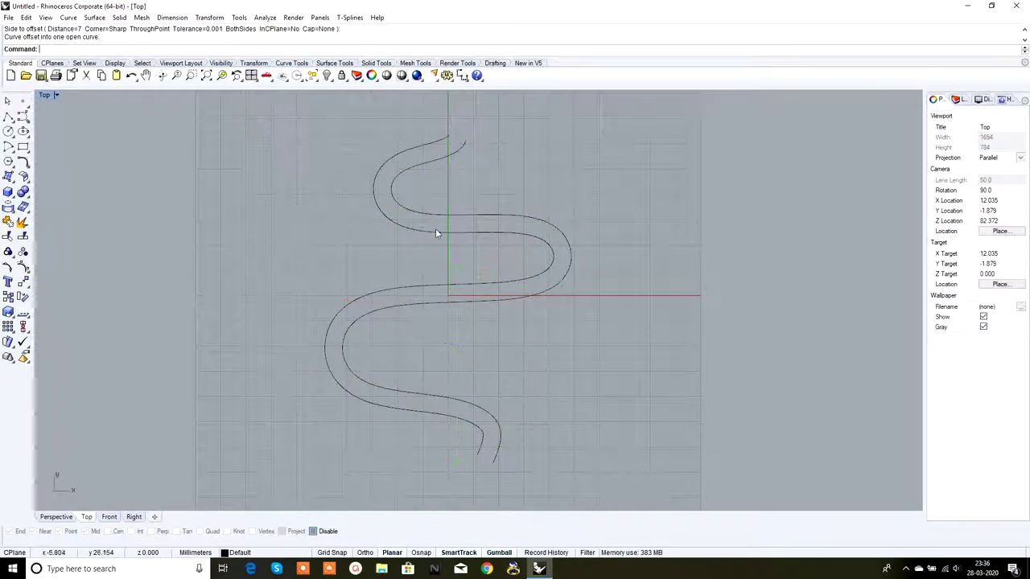
right_drag(464, 195, 468, 251)
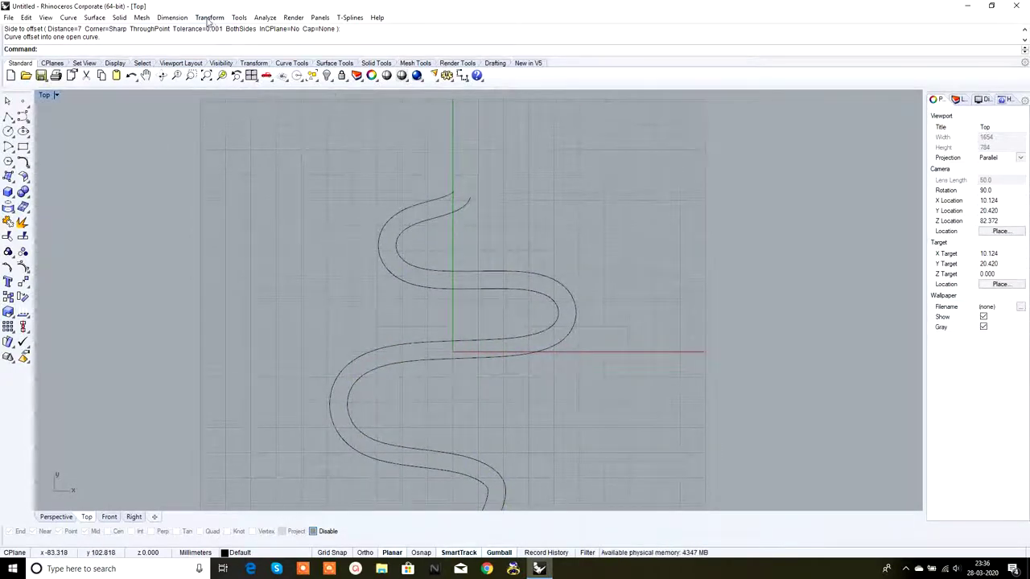
click(172, 17)
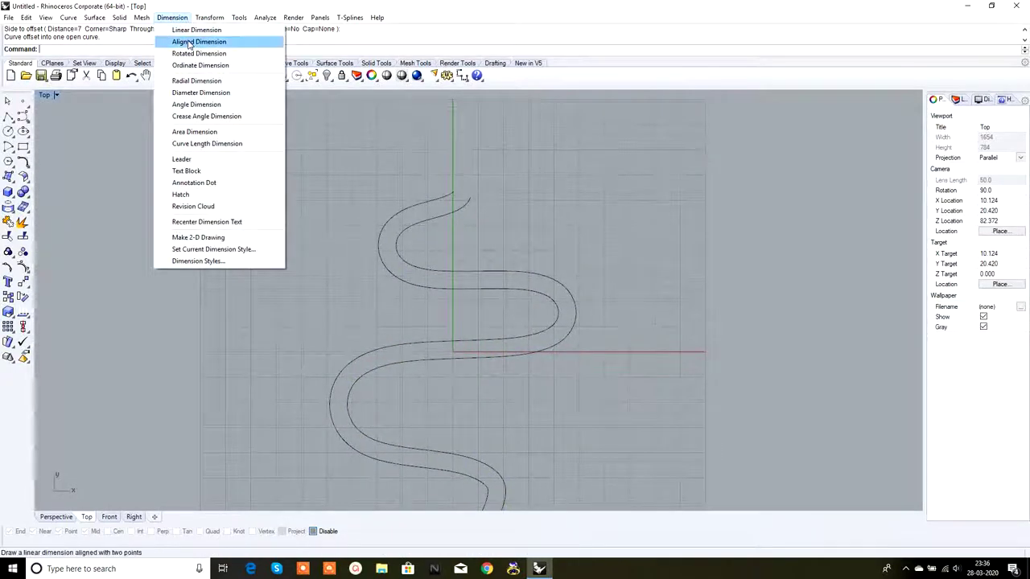
click(187, 42)
scroll(465, 201, up, 2)
scroll(464, 202, up, 3)
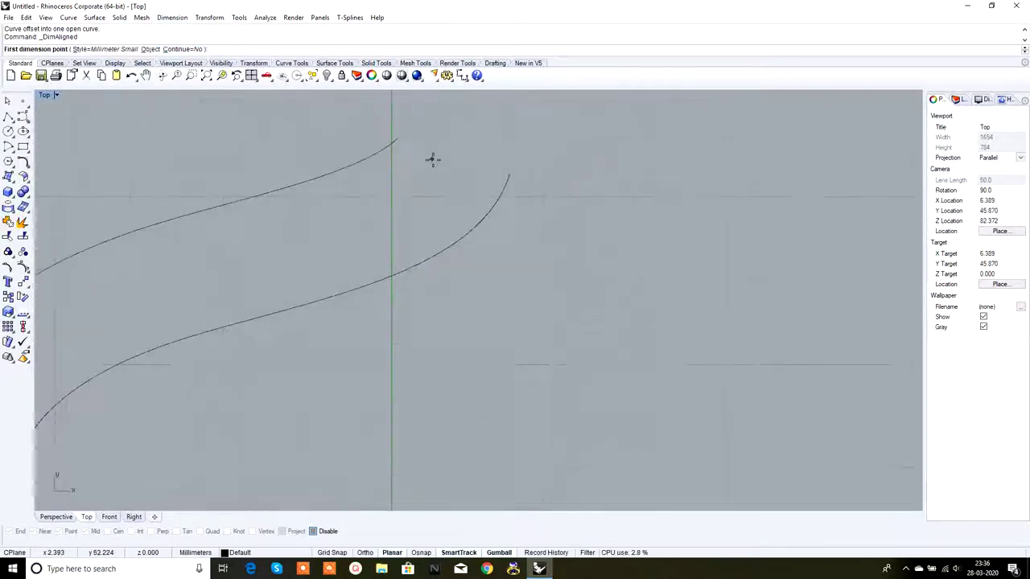
click(394, 138)
key(alt)
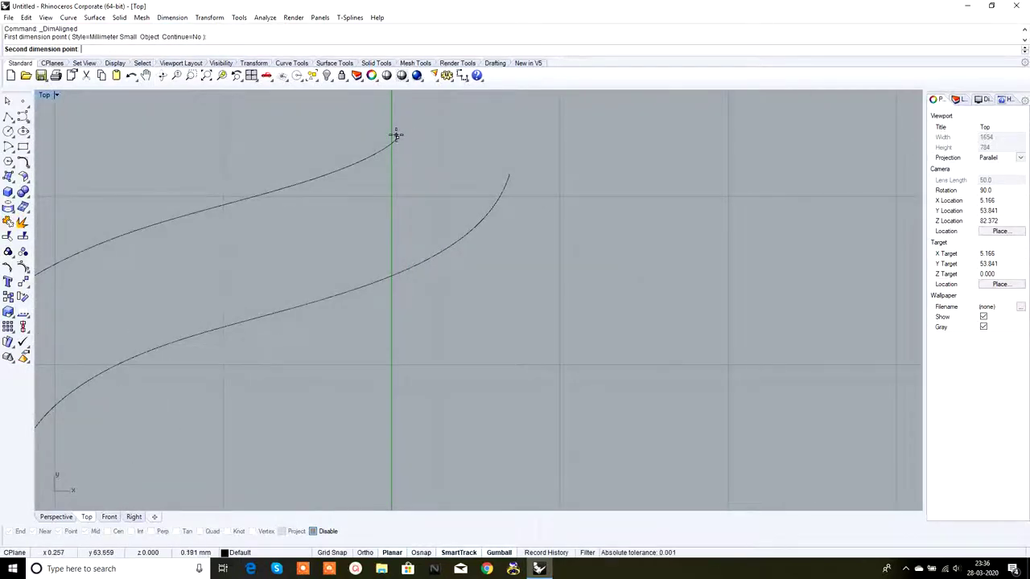
click(508, 176)
scroll(524, 171, down, 2)
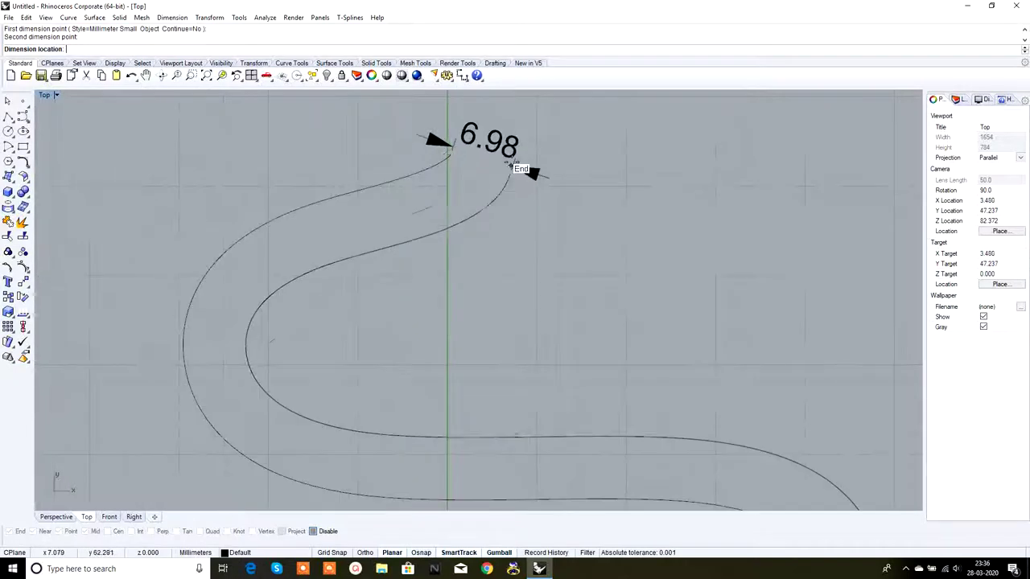
scroll(503, 213, down, 2)
scroll(503, 211, up, 2)
click(510, 191)
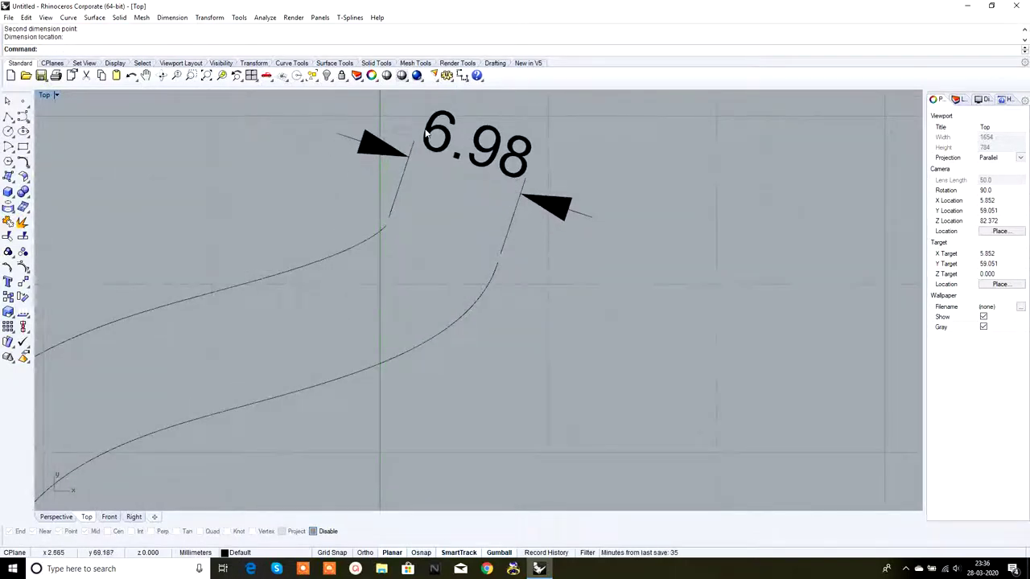
scroll(499, 174, down, 3)
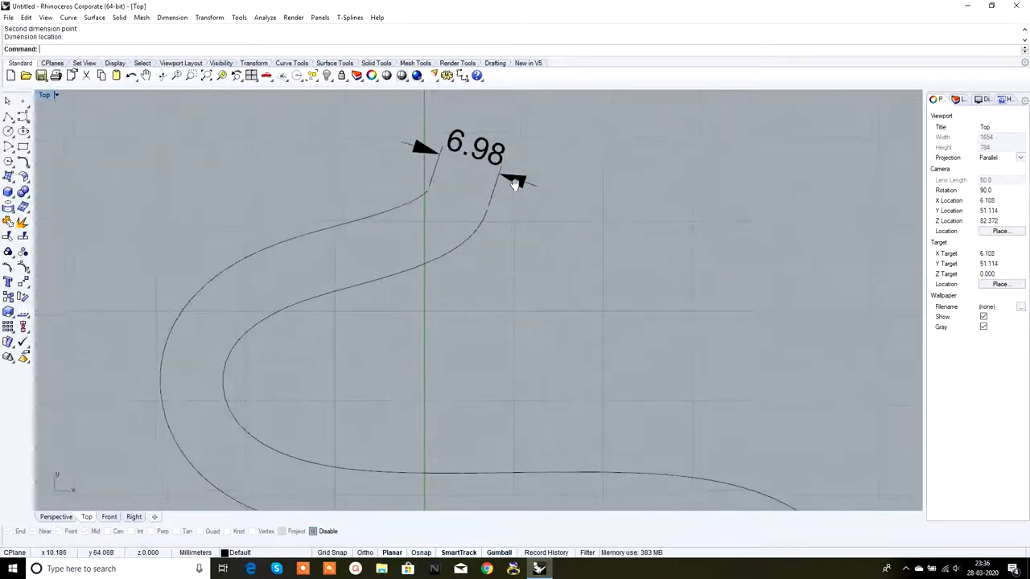
- Delete the 6.98 dimension and bring the lower rail ends into view
click(521, 187)
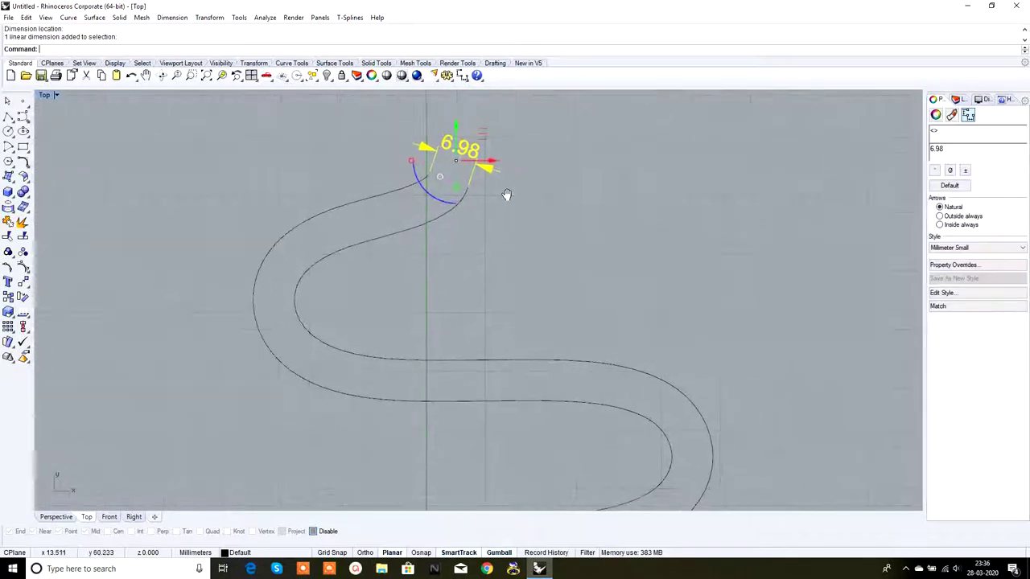
key(Delete)
right_drag(533, 330, 497, 229)
key(Down)
key(Down)
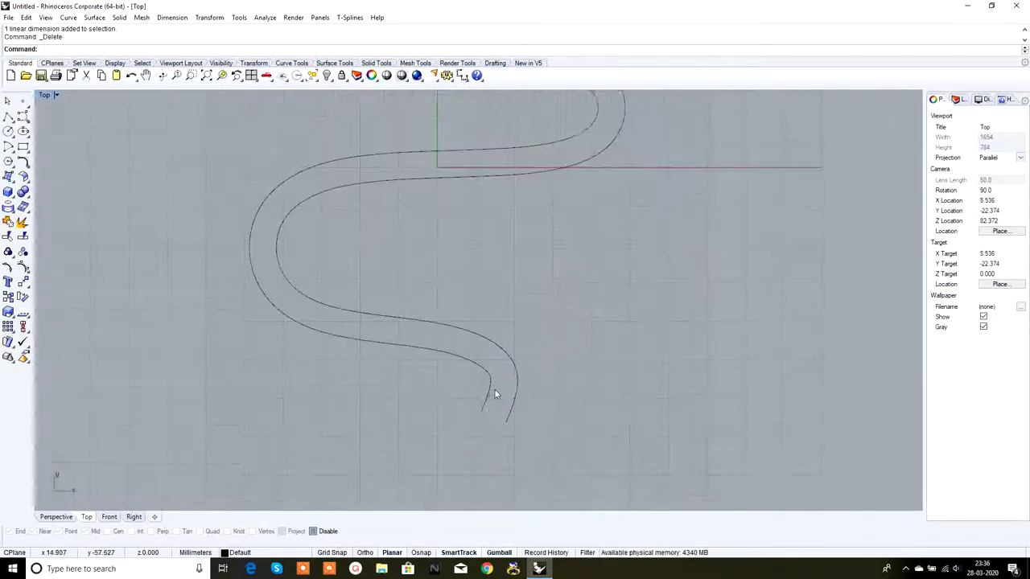
key(Down)
- Add an aligned dimension between the lower rail ends, reading 7.00
click(169, 17)
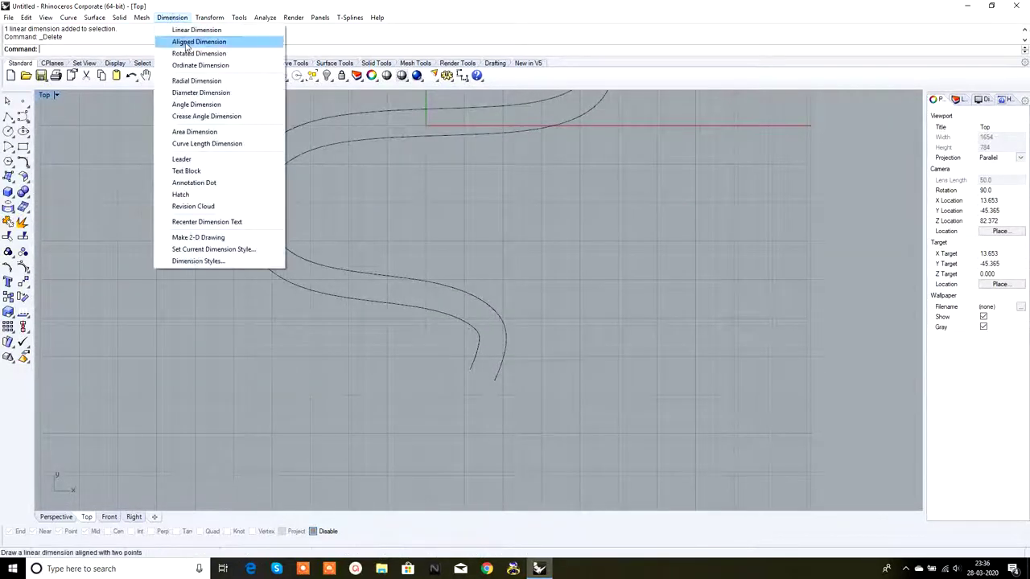
click(193, 40)
scroll(469, 377, up, 2)
scroll(469, 378, up, 2)
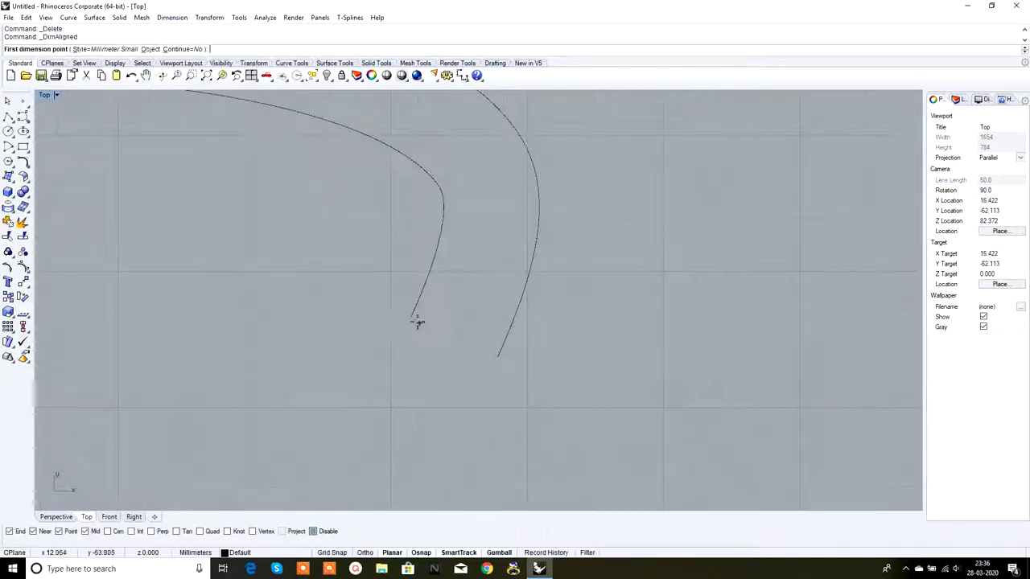
click(410, 317)
click(497, 357)
scroll(497, 356, down, 2)
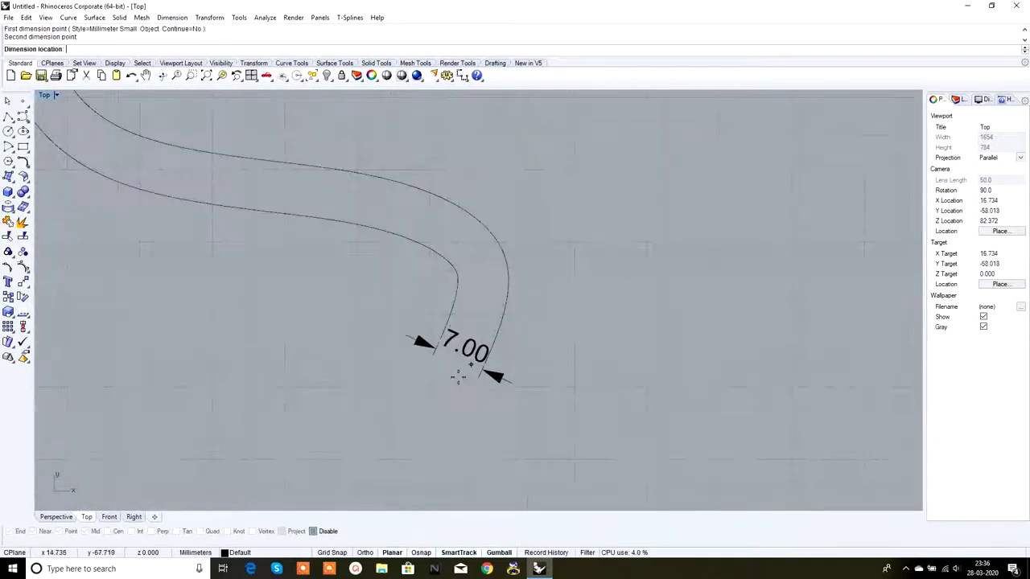
click(452, 400)
- Delete the 7.00 dimension and bring the whole S-curve back into view
click(457, 392)
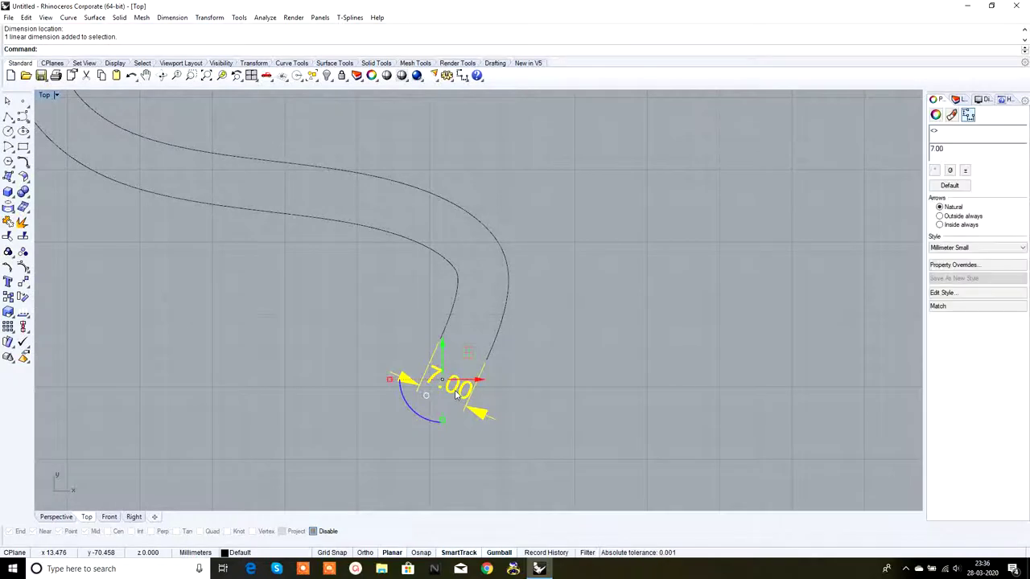
key(Delete)
scroll(460, 353, down, 3)
right_drag(461, 353, 529, 264)
scroll(478, 237, up, 2)
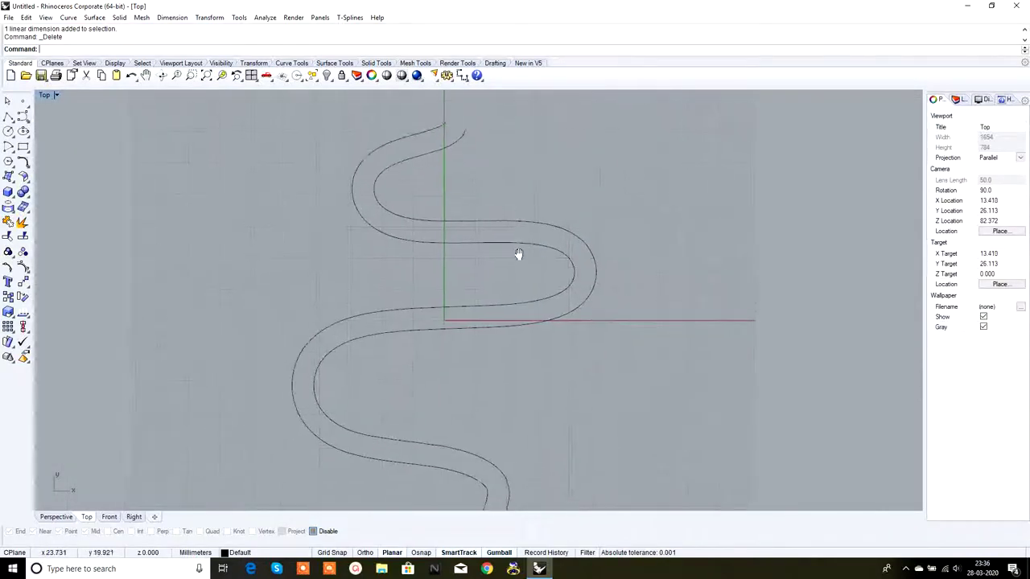
- Draw a two-point curve from the inner rail end to the outer rail end and select it
right_drag(506, 317, 466, 236)
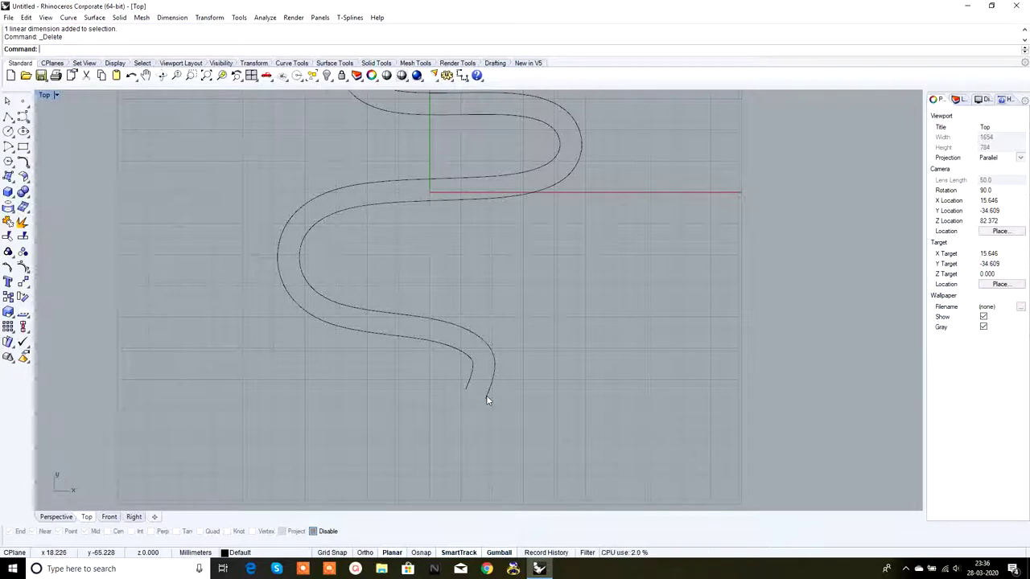
scroll(466, 393, up, 3)
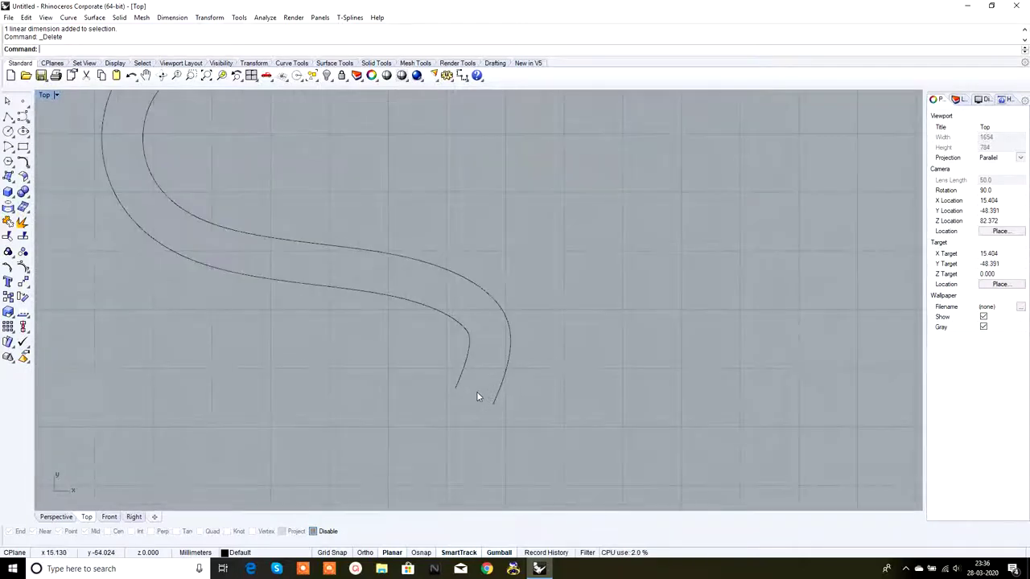
click(23, 118)
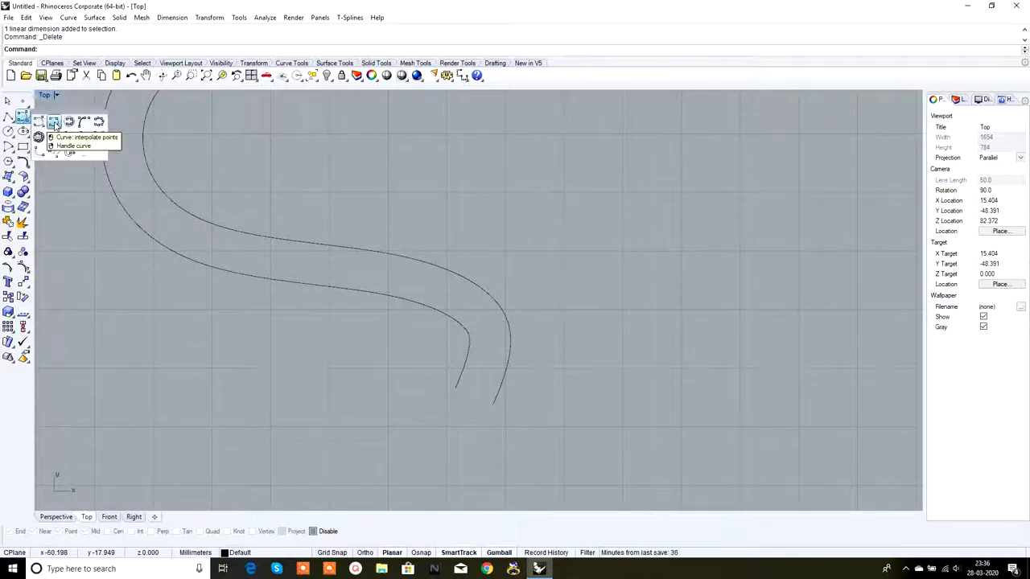
click(54, 122)
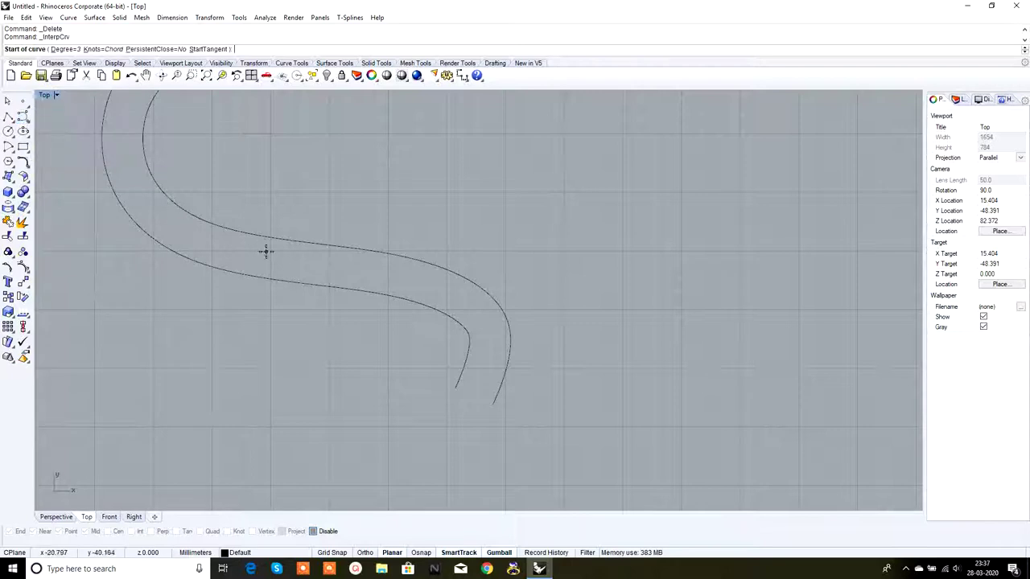
scroll(459, 387, up, 5)
scroll(454, 395, up, 3)
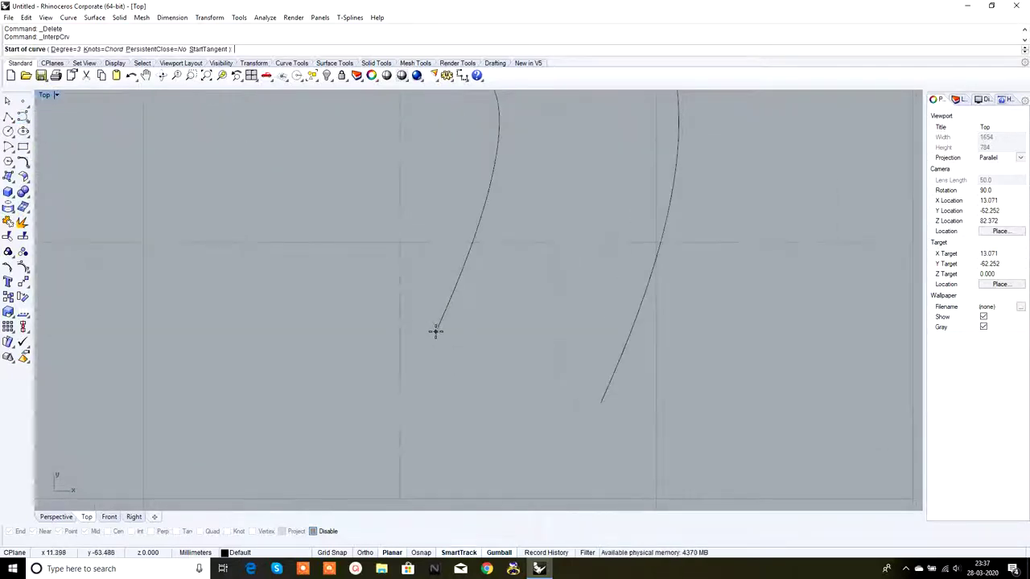
click(434, 329)
click(600, 403)
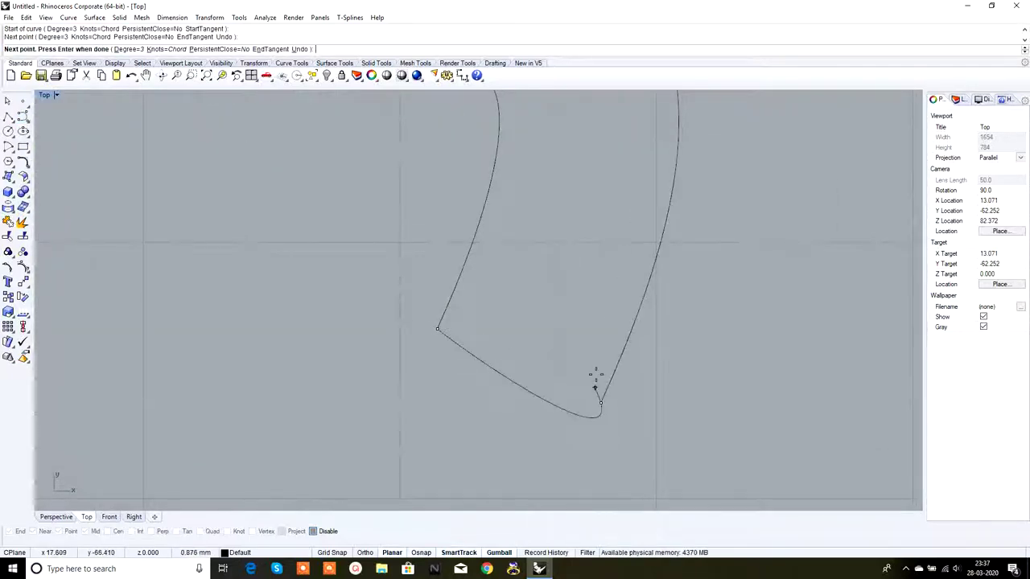
key(Return)
right_drag(706, 349, 676, 336)
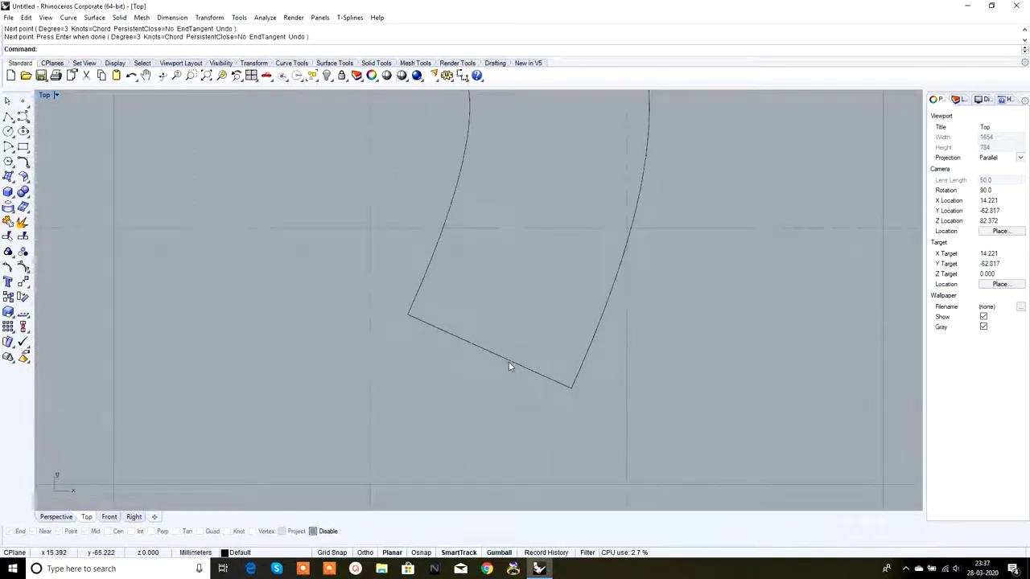
click(508, 364)
scroll(509, 362, down, 3)
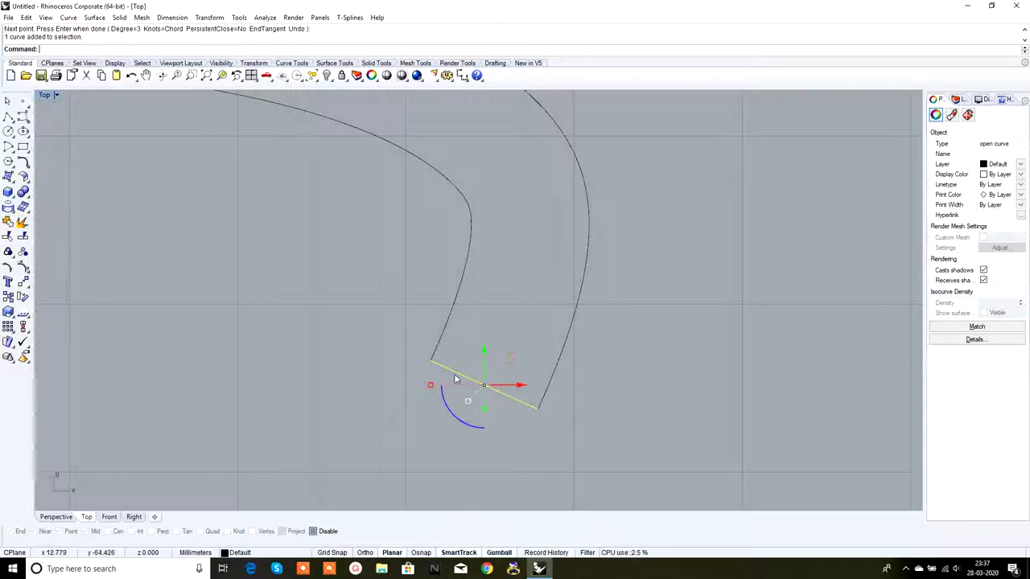
- Raise the connecting line's two middle control points upward in the Front view to form an arch
click(23, 267)
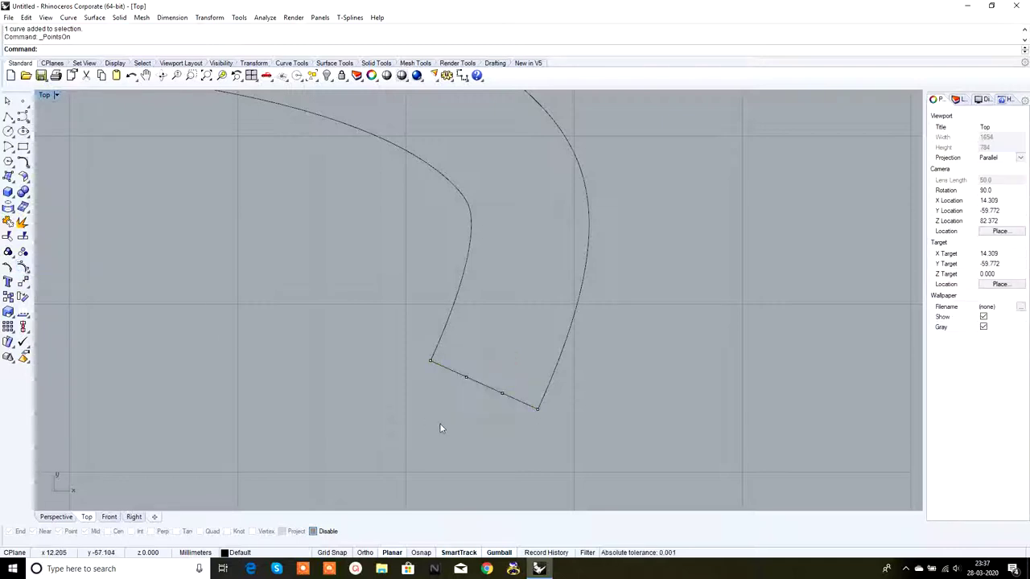
scroll(498, 384, up, 3)
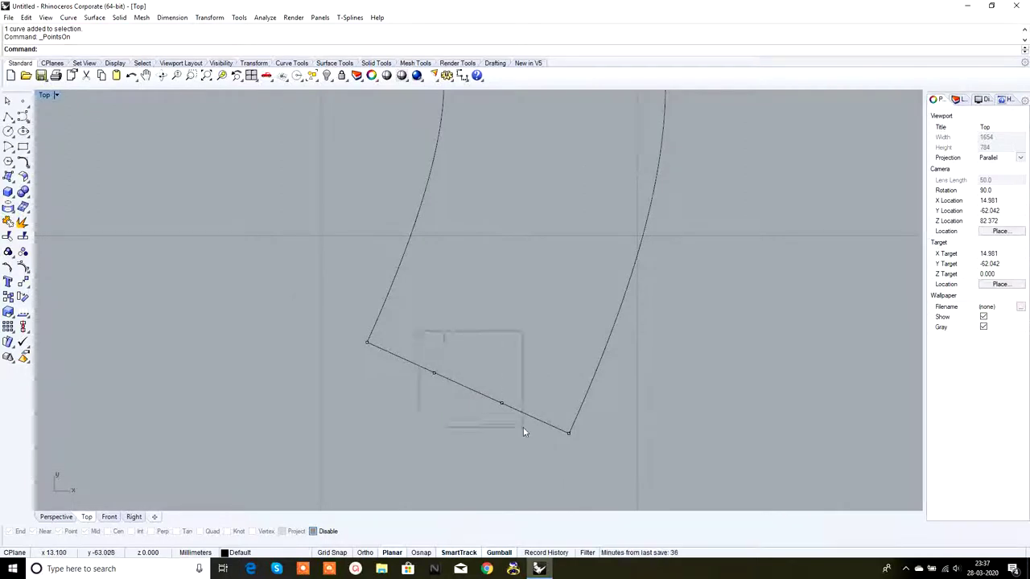
drag(416, 331, 523, 432)
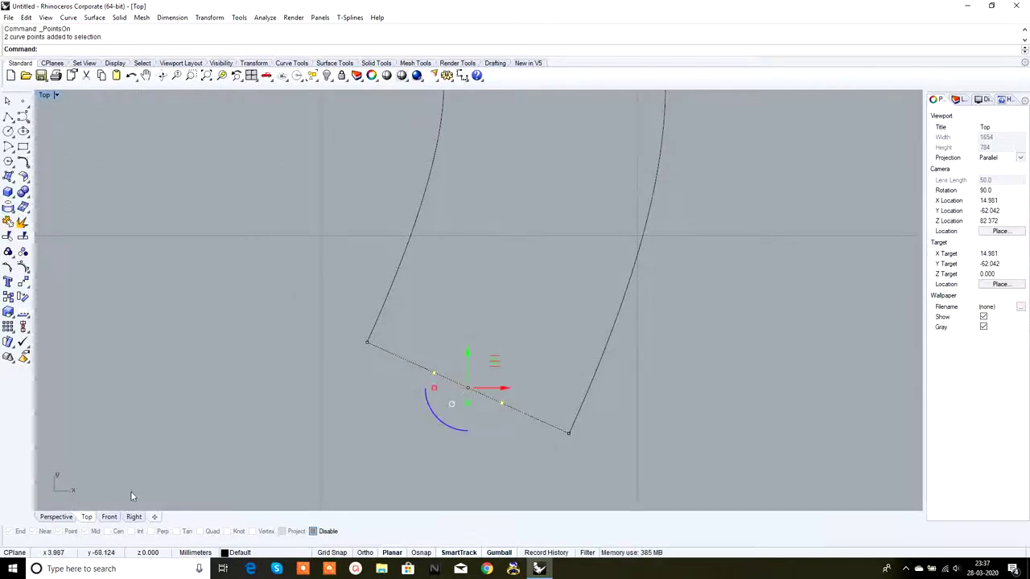
click(109, 516)
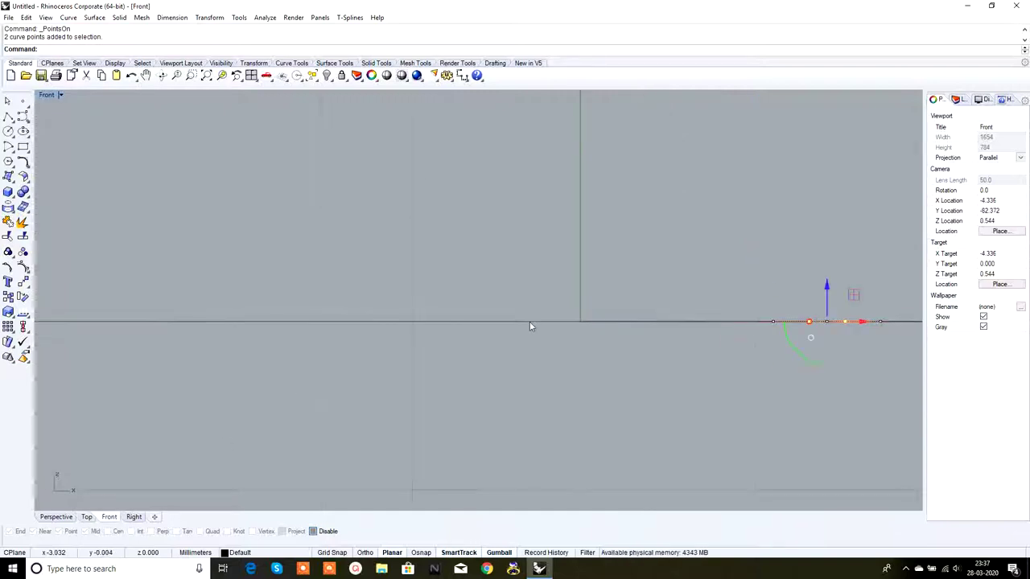
right_drag(549, 321, 439, 337)
scroll(435, 321, up, 4)
scroll(435, 321, up, 2)
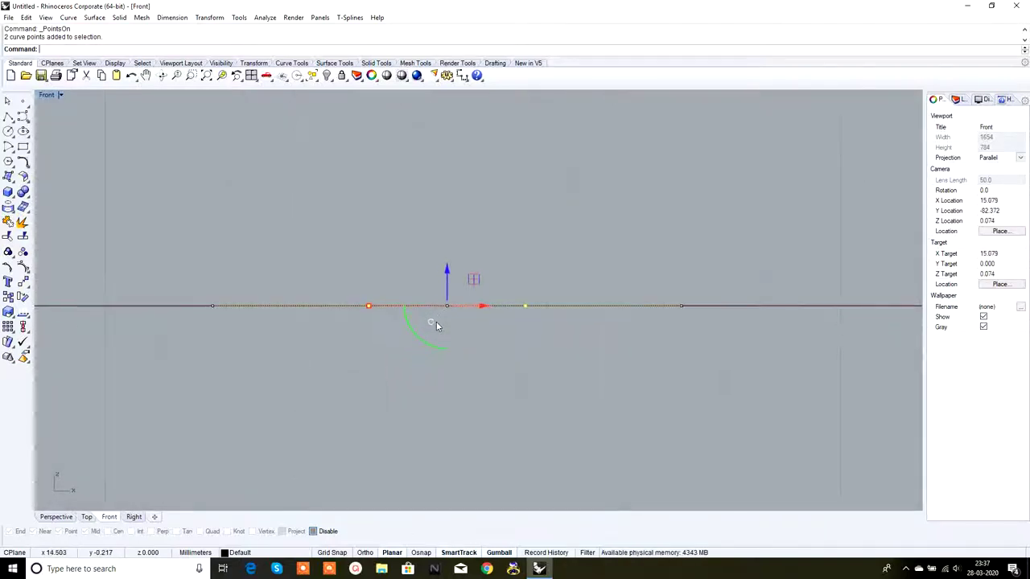
mouse_move(446, 271)
mouse_down()
mouse_move(435, 402)
mouse_move(441, 218)
mouse_move(438, 403)
mouse_move(461, 123)
mouse_up()
scroll(467, 182, down, 3)
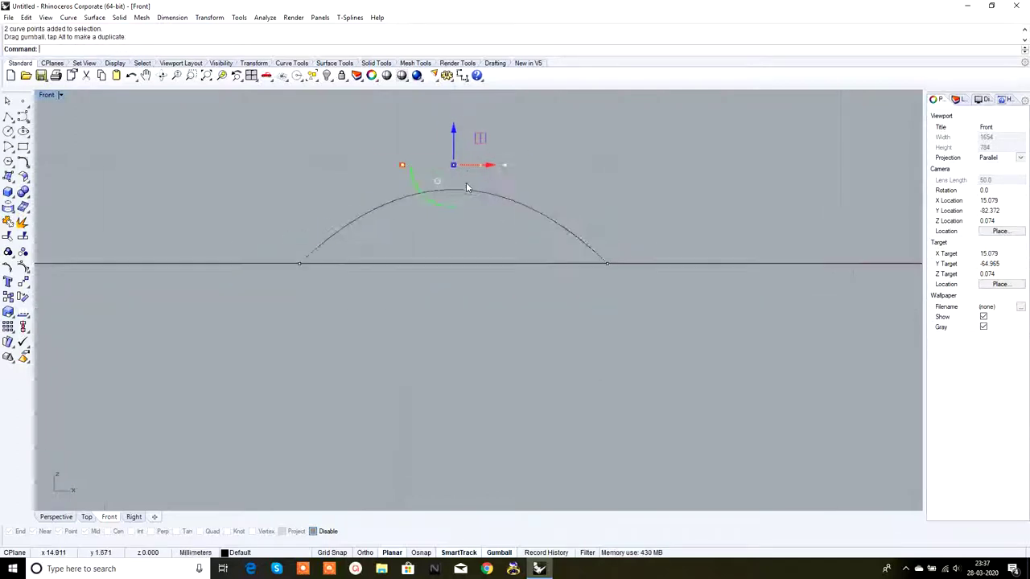
scroll(462, 202, down, 2)
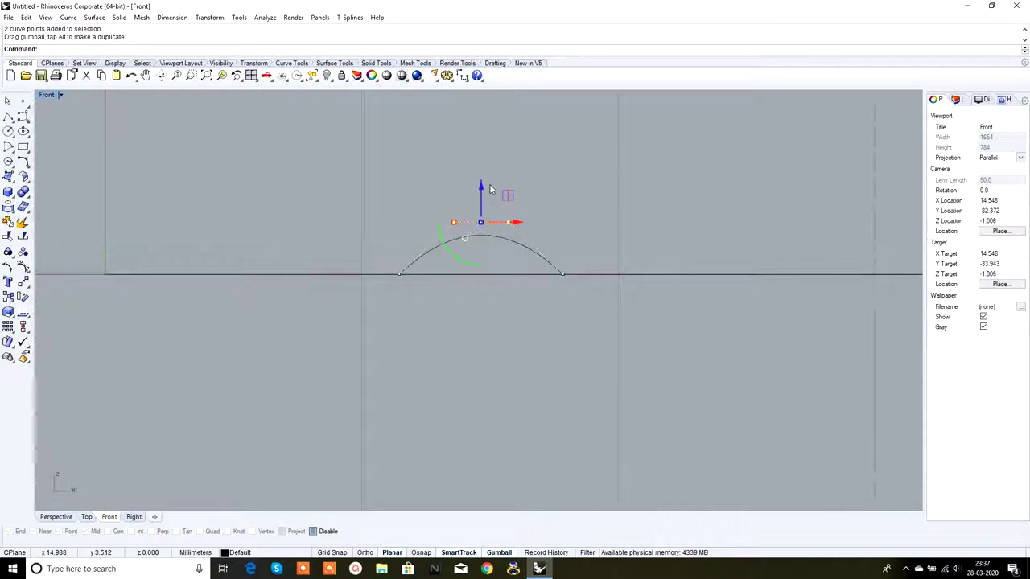
click(555, 184)
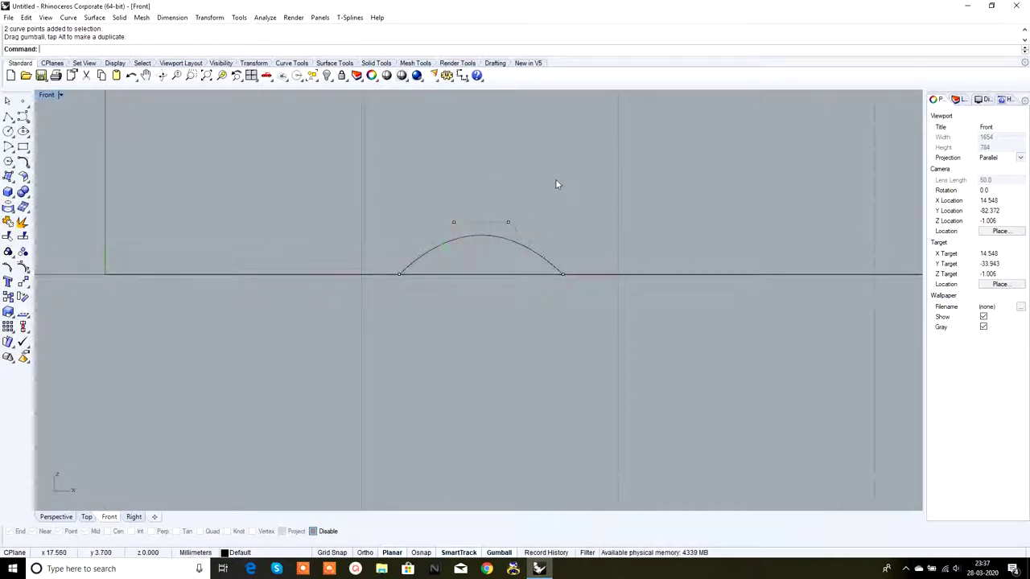
click(55, 516)
- Turn off the arc's control points and orbit out, checking both S-rails and the end arc
scroll(433, 336, down, 3)
mouse_move(433, 337)
right_down()
mouse_move(506, 350)
mouse_move(510, 405)
mouse_move(523, 406)
right_up()
scroll(516, 354, up, 3)
scroll(539, 373, up, 2)
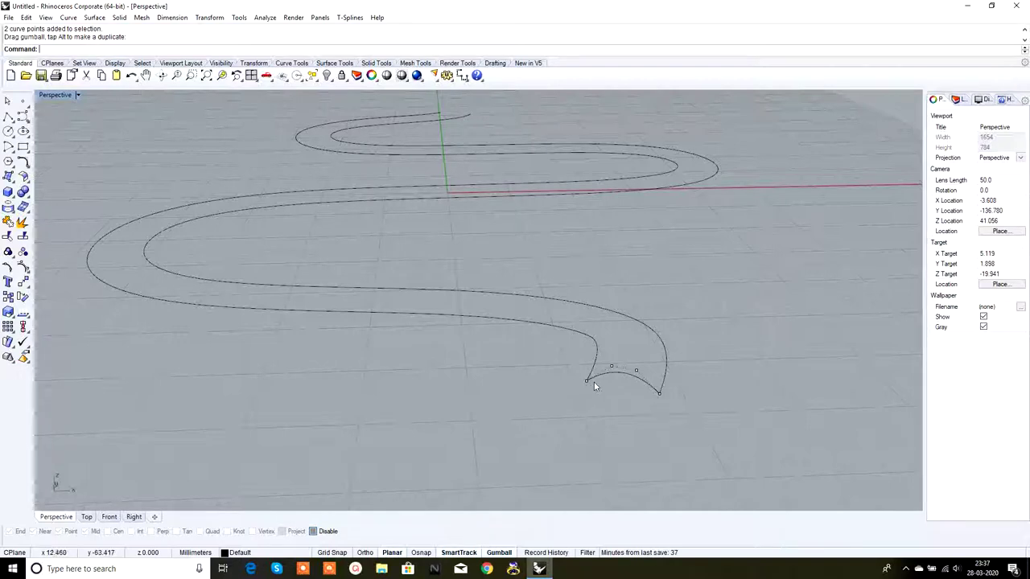
right_click(27, 270)
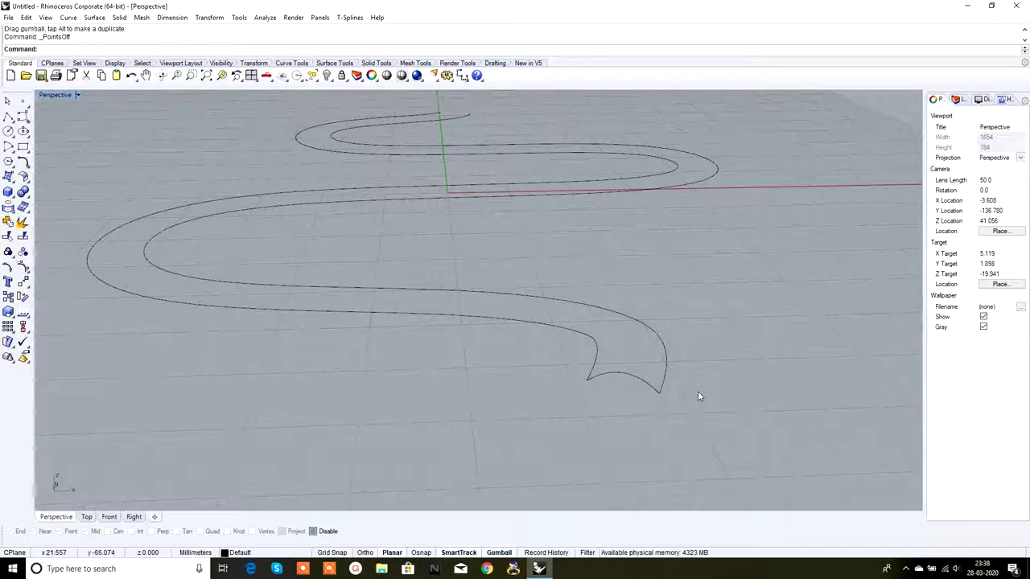
right_drag(670, 300, 666, 301)
click(593, 376)
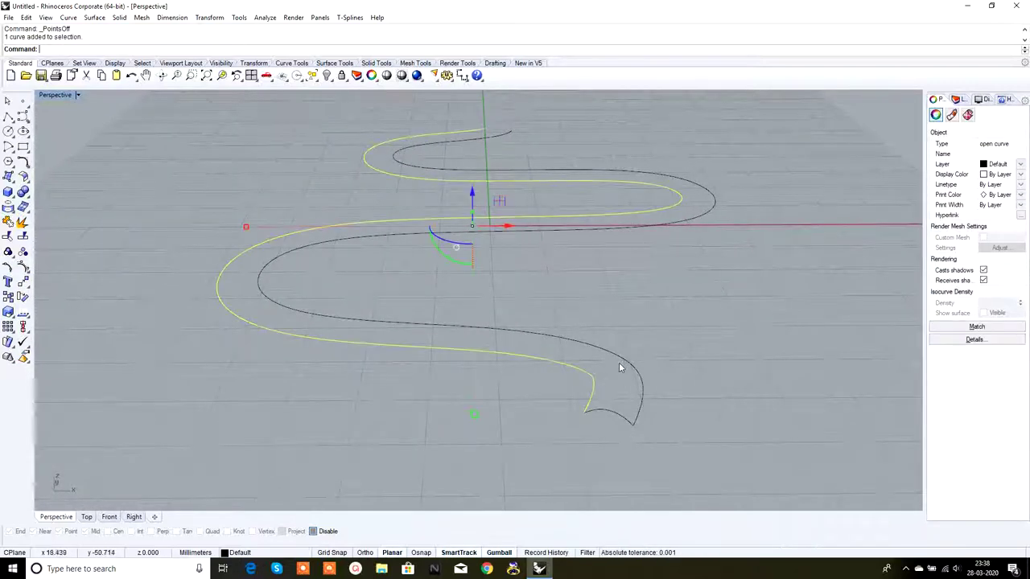
click(633, 361)
click(616, 413)
key(Escape)
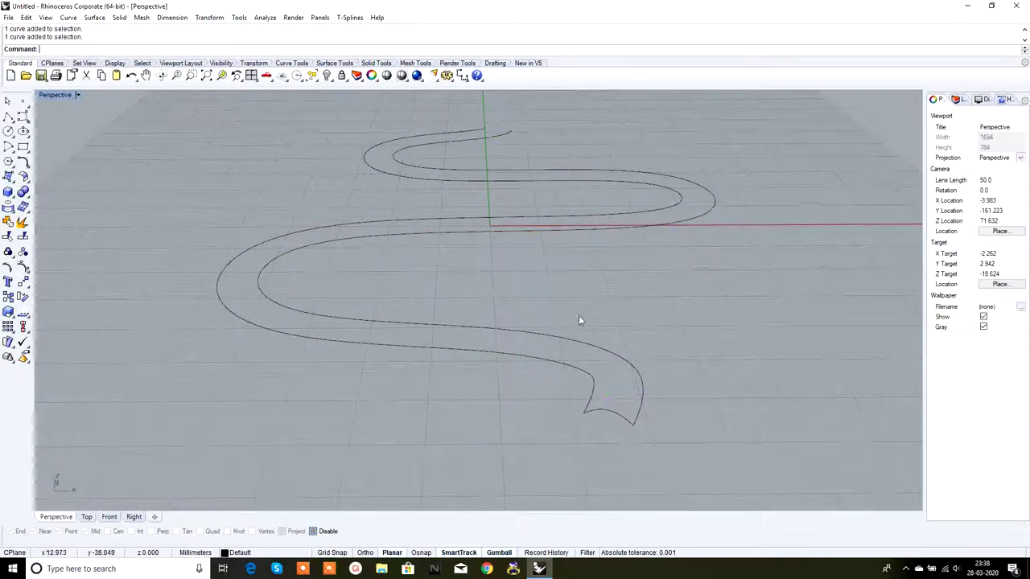
mouse_move(579, 314)
right_down()
mouse_move(489, 290)
mouse_move(502, 318)
mouse_move(483, 327)
right_up()
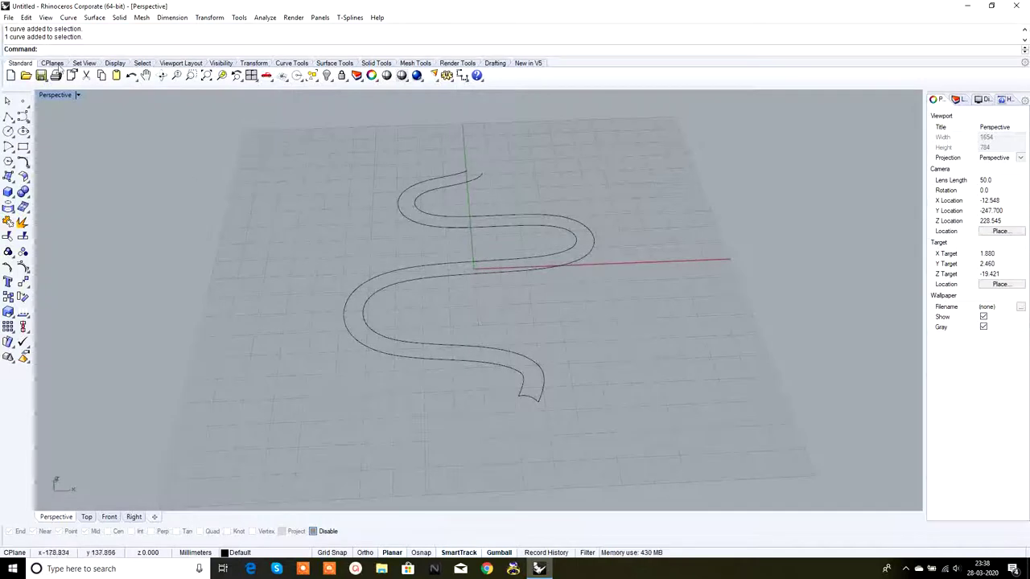
- Run Sweep2 with the outer and inner S curves as rails and the end arc as cross-section
text(Sweep2)
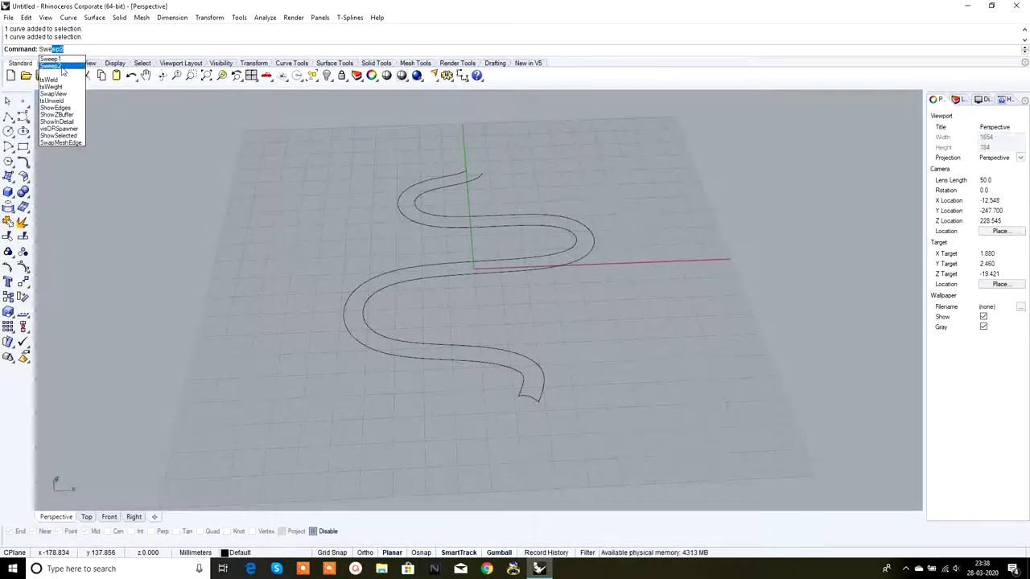
key(Return)
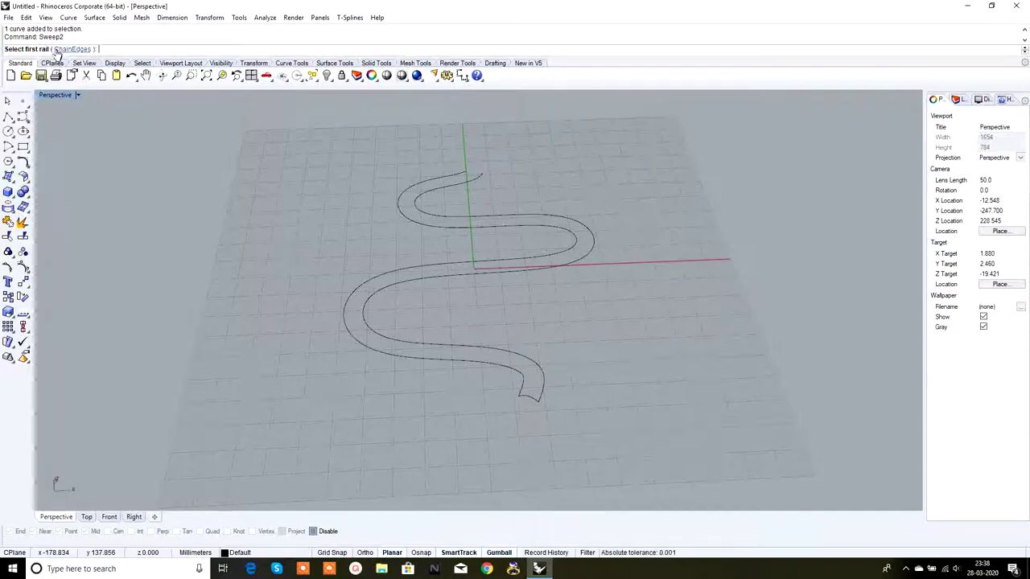
click(469, 264)
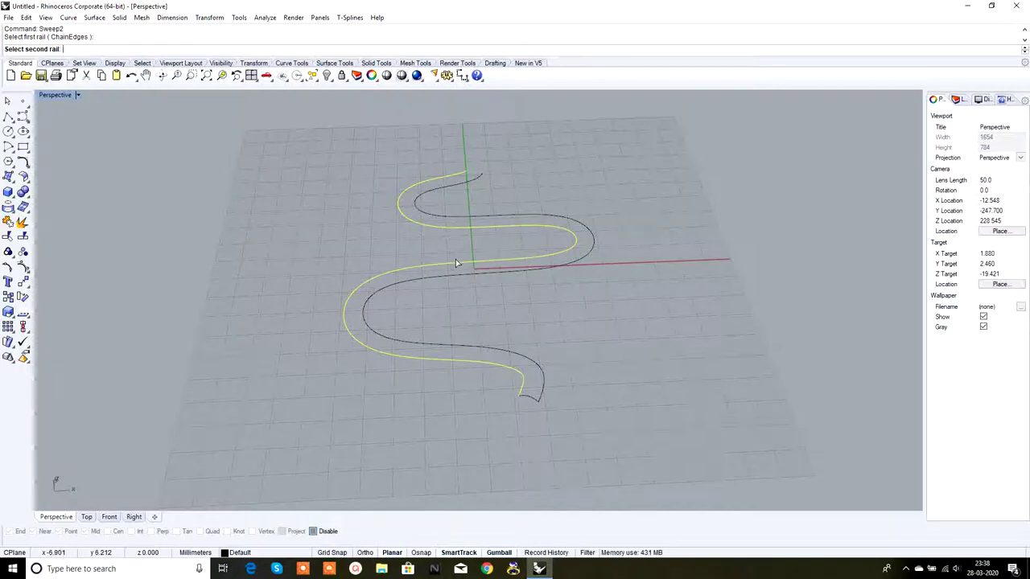
click(498, 273)
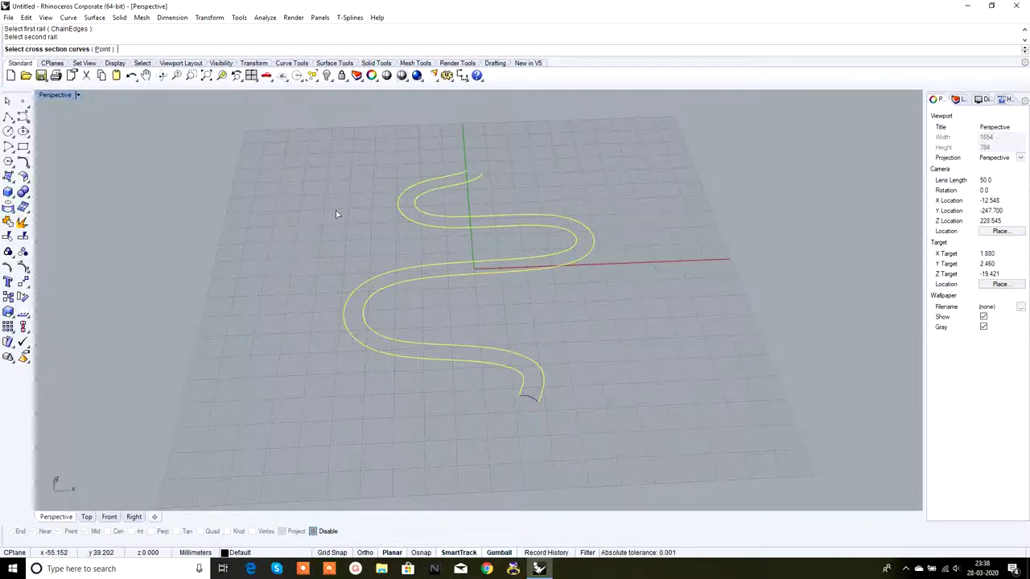
scroll(531, 408, up, 2)
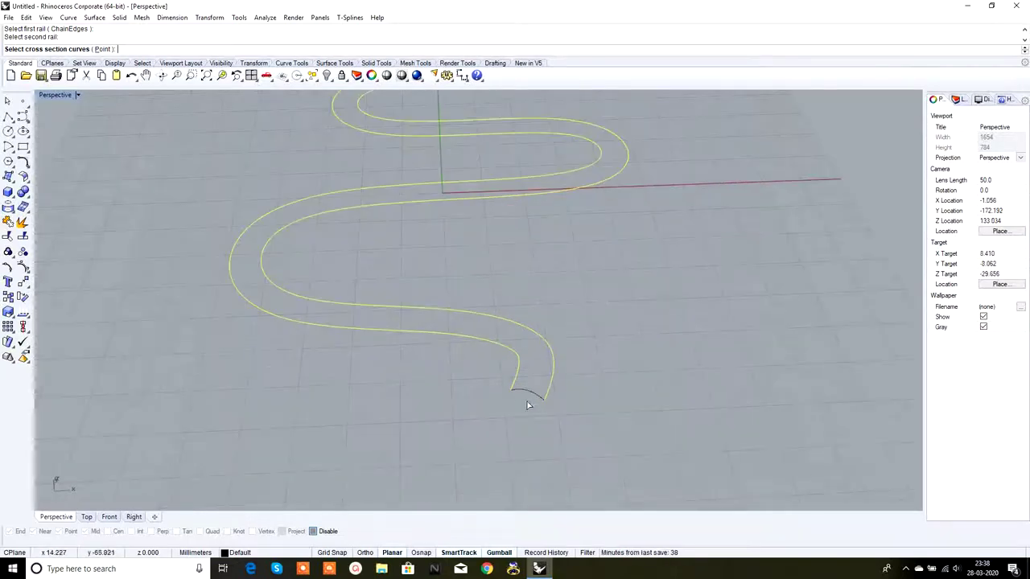
scroll(536, 403, up, 3)
scroll(536, 403, up, 3)
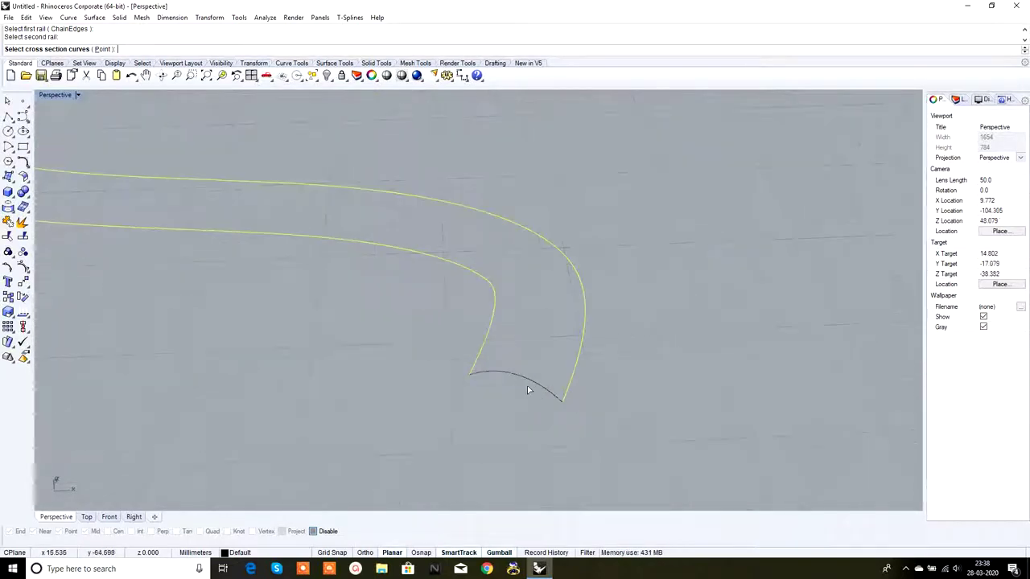
click(527, 381)
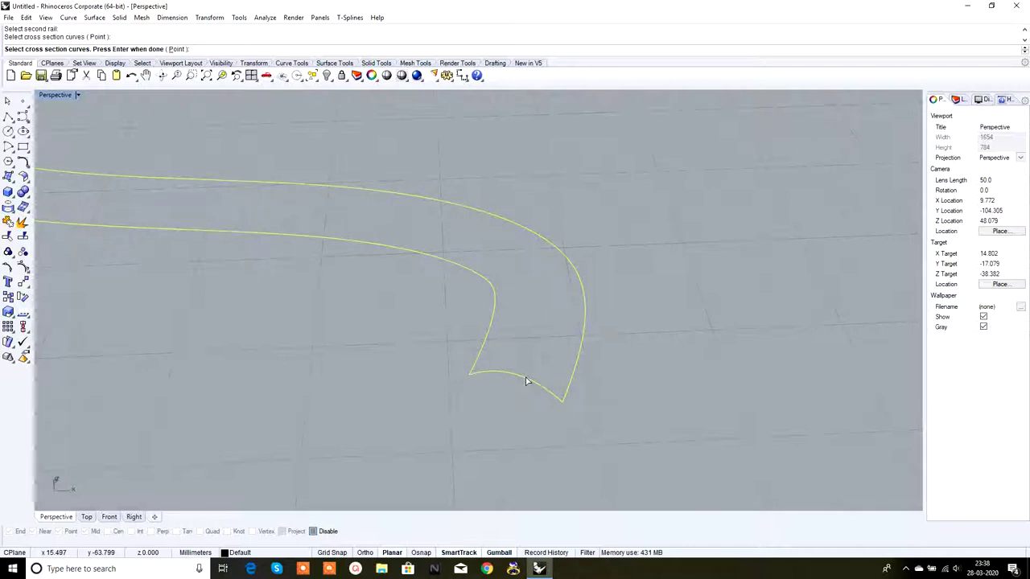
scroll(525, 381, down, 10)
scroll(544, 346, up, 1)
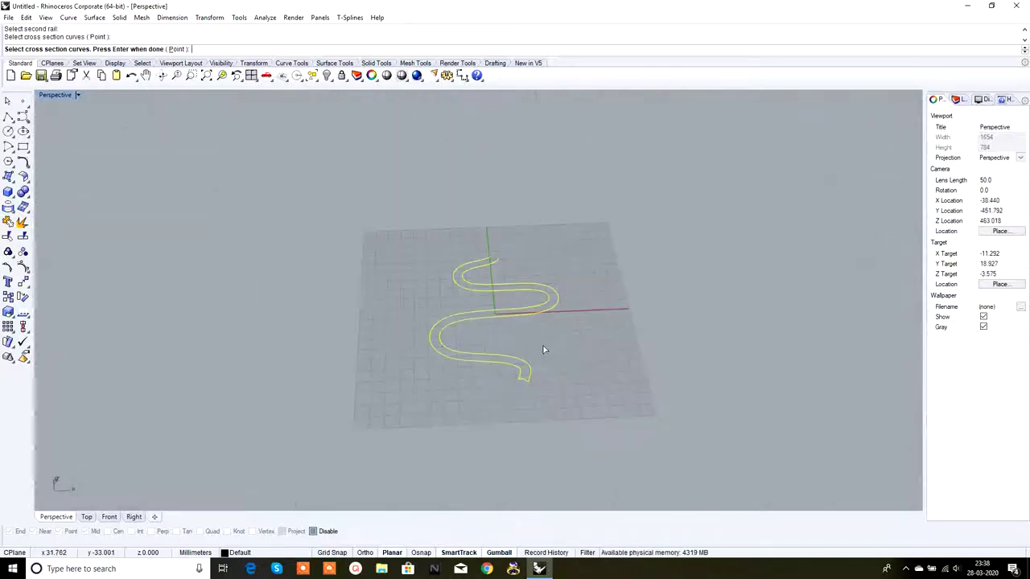
scroll(545, 342, up, 1)
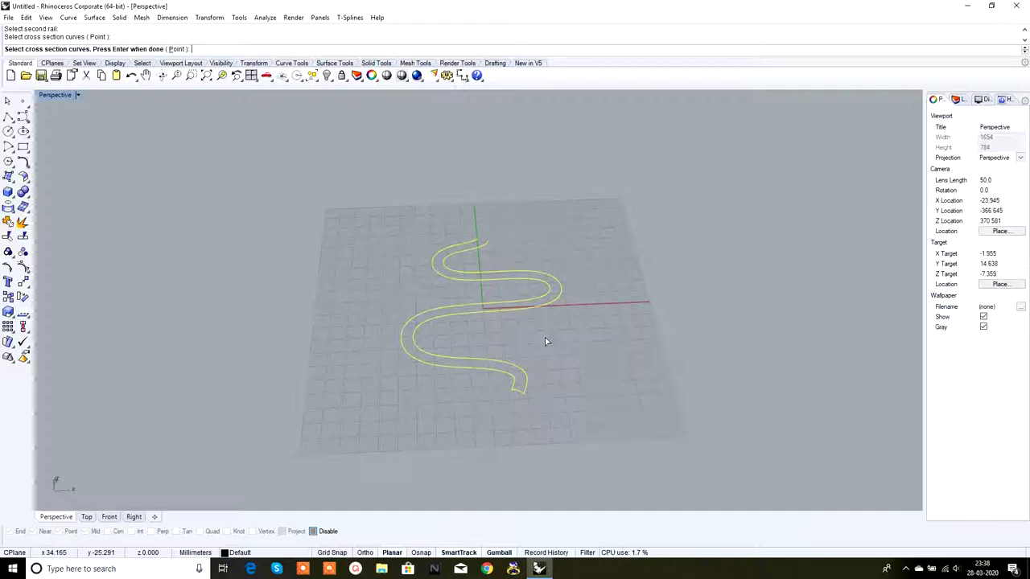
key(Return)
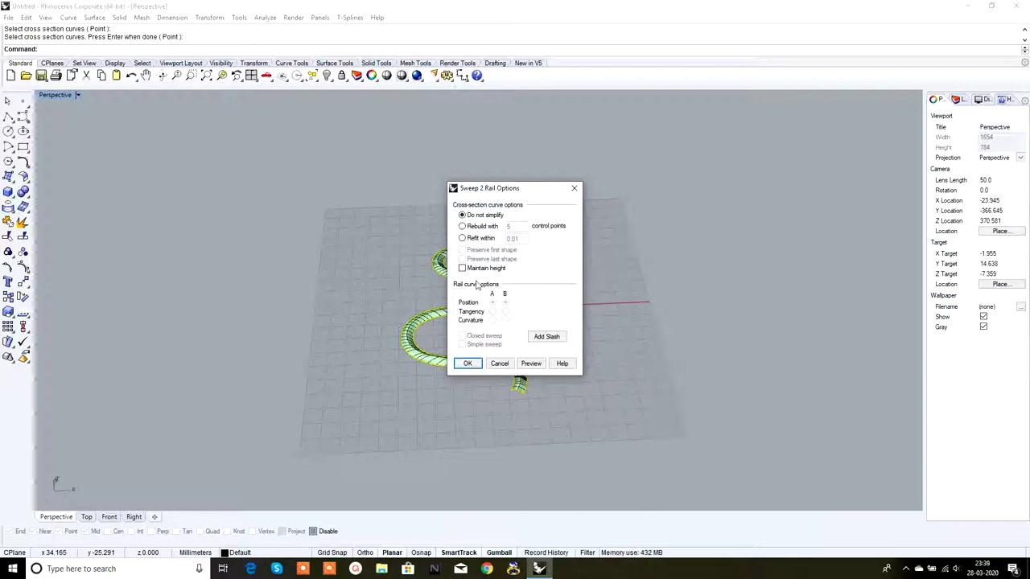
- Accept the Sweep 2 Rail options to create the ribbon surface and select it
click(470, 363)
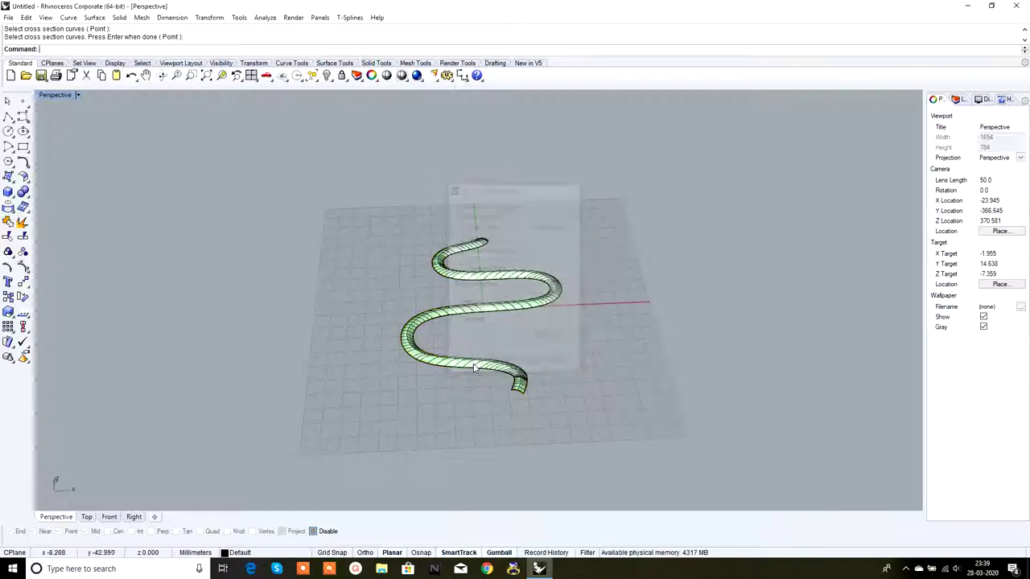
mouse_move(554, 375)
right_down()
mouse_move(563, 405)
mouse_move(547, 443)
mouse_move(542, 400)
mouse_move(579, 372)
mouse_move(551, 382)
mouse_move(565, 259)
mouse_move(596, 244)
mouse_move(595, 327)
mouse_move(538, 361)
right_up()
scroll(488, 384, up, 5)
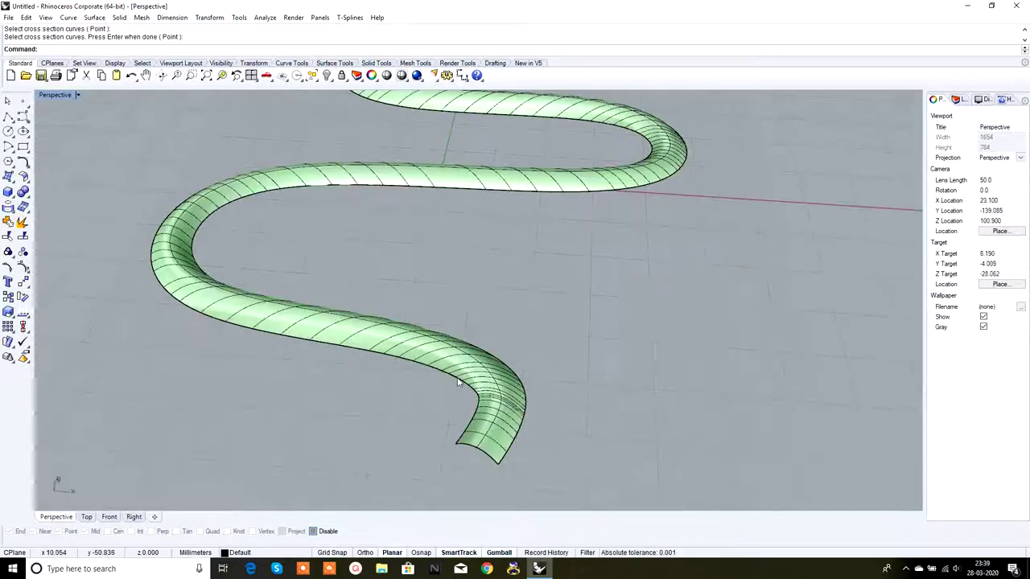
click(489, 384)
click(497, 408)
right_drag(574, 364, 515, 405)
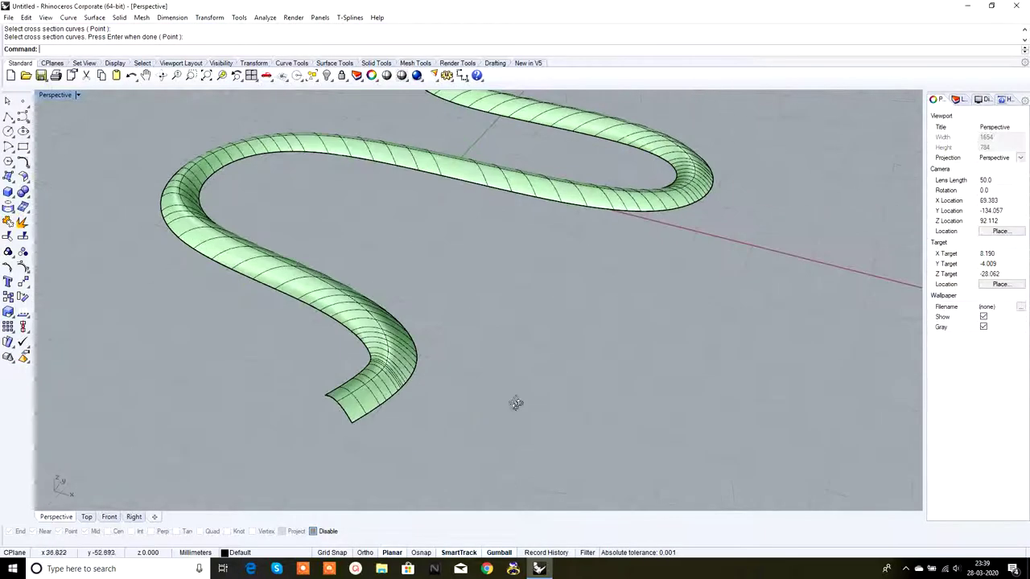
- Pick objects at the ribbon's end, choosing the curve among overlapping objects
click(417, 386)
click(448, 413)
right_drag(448, 413, 395, 408)
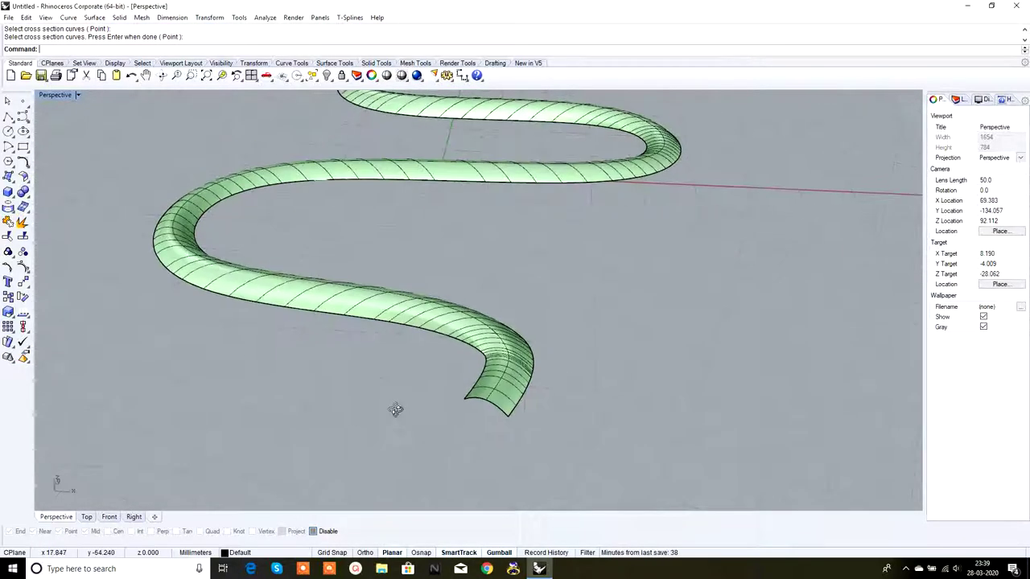
scroll(502, 413, up, 3)
click(511, 412)
click(531, 433)
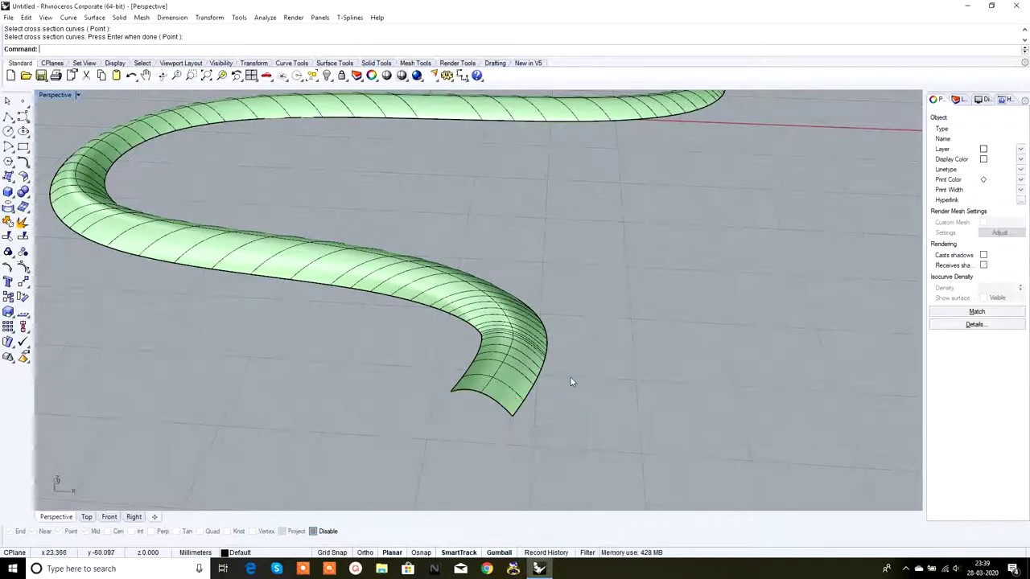
scroll(610, 288, down, 3)
- Orbit to a high oblique view with the whole ribbon centred
right_drag(610, 288, 479, 154)
scroll(555, 317, down, 3)
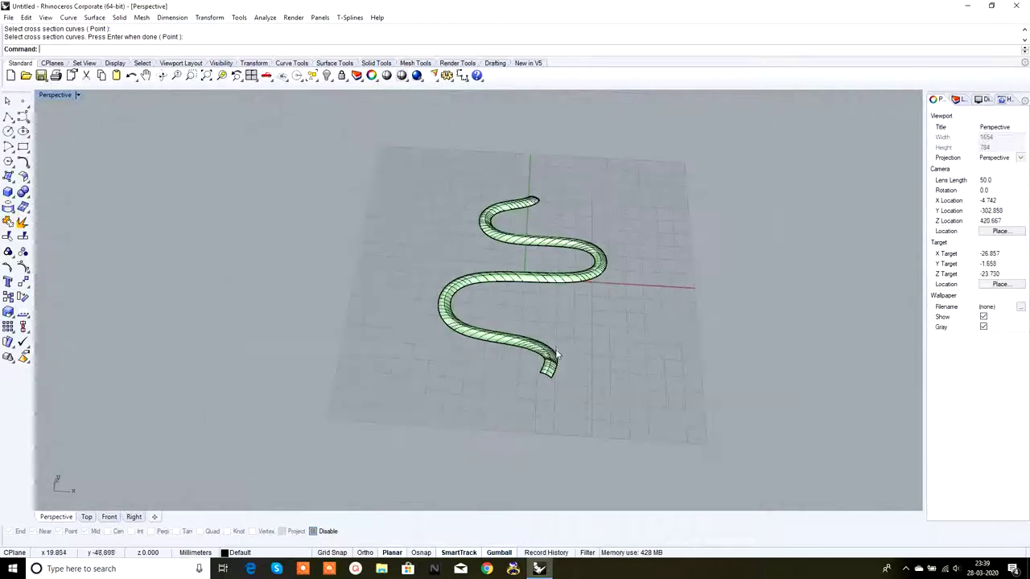
mouse_move(556, 317)
right_down()
mouse_move(430, 341)
mouse_move(545, 316)
right_up()
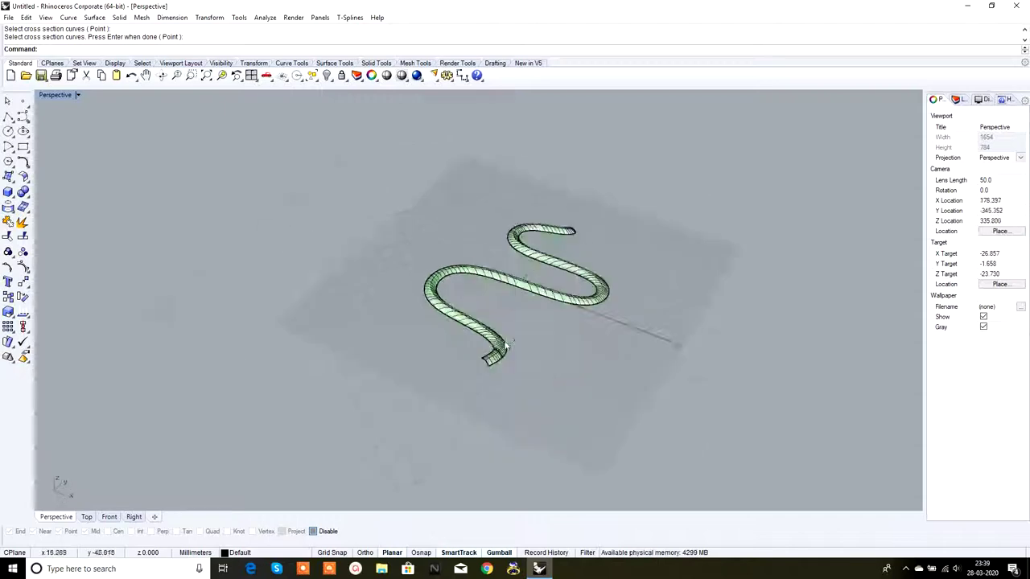
scroll(543, 281, up, 3)
mouse_move(542, 281)
right_down()
mouse_move(597, 246)
mouse_move(578, 267)
mouse_move(593, 274)
right_up()
scroll(588, 260, down, 3)
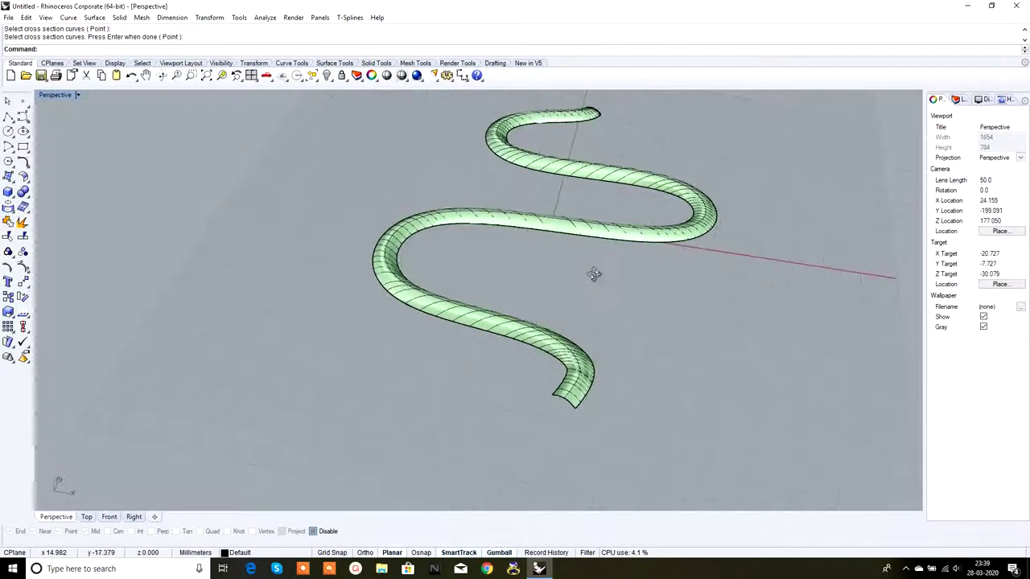